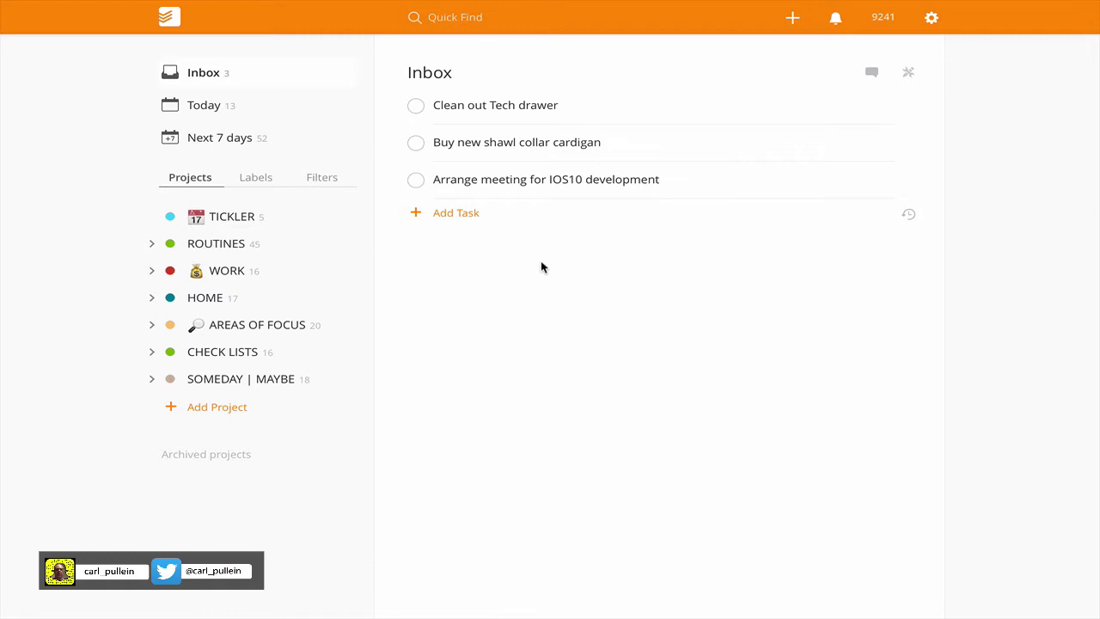
# Create a new project named "Clean Out Tech drawer" at the end of the project list.
pyautogui.click(234, 408)
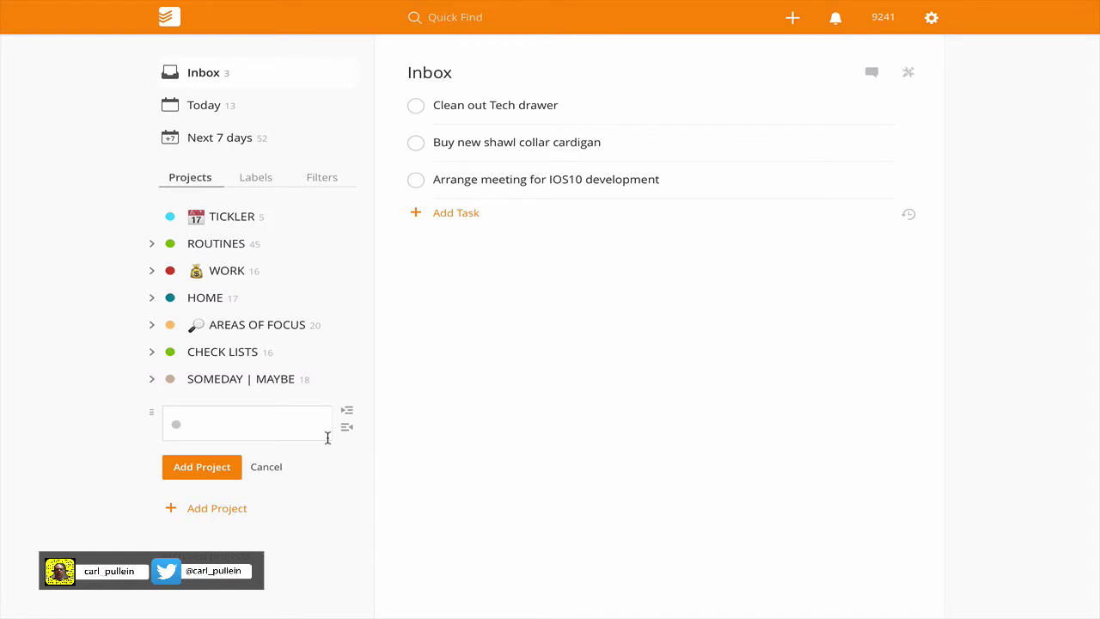
pyautogui.write('C')
pyautogui.write('lean Out ')
pyautogui.write('Tech ')
pyautogui.write('drwaer')
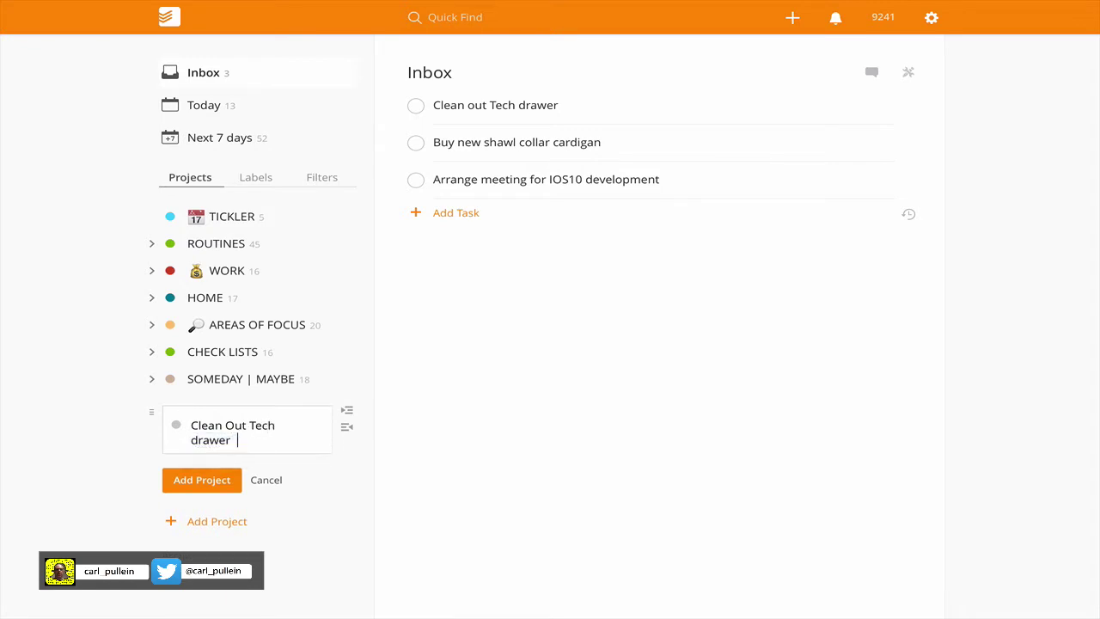
pyautogui.press('BackSpace')
pyautogui.press('Return')
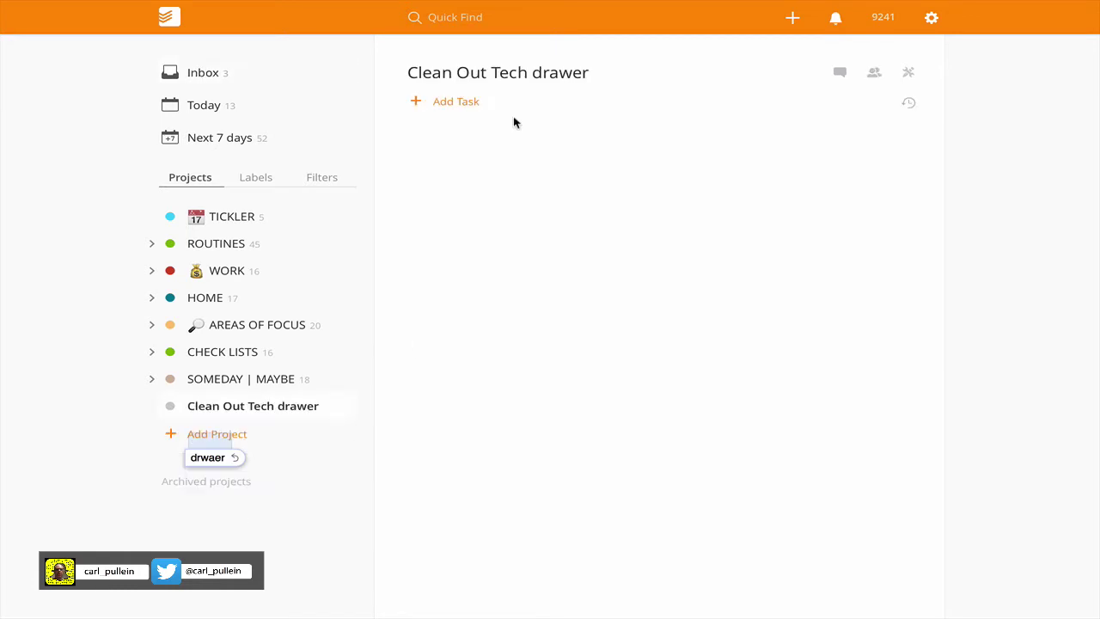
# Move the inbox task "Clean out Tech drawer" into the Clean Out Tech drawer project and open that project.
pyautogui.click(227, 73)
pyautogui.moveTo(396, 106)
pyautogui.moveTo(396, 106); pyautogui.dragTo(316, 414)
pyautogui.click(268, 412)
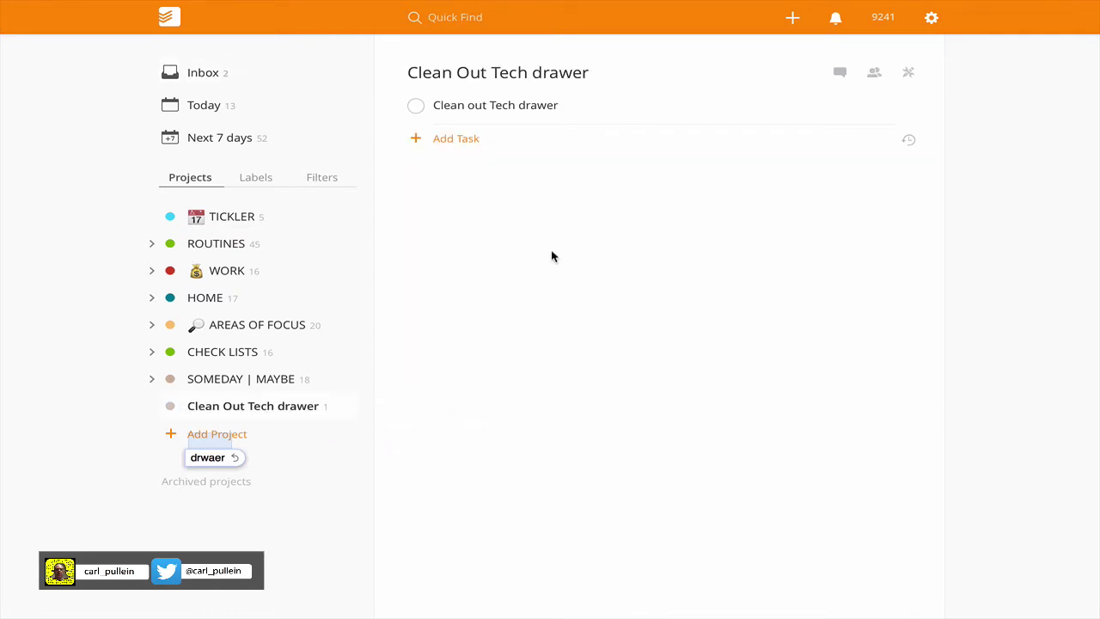
# Add the task "Buy garbage sacks" to the project with the errands label and a due date of today.
pyautogui.click(444, 143)
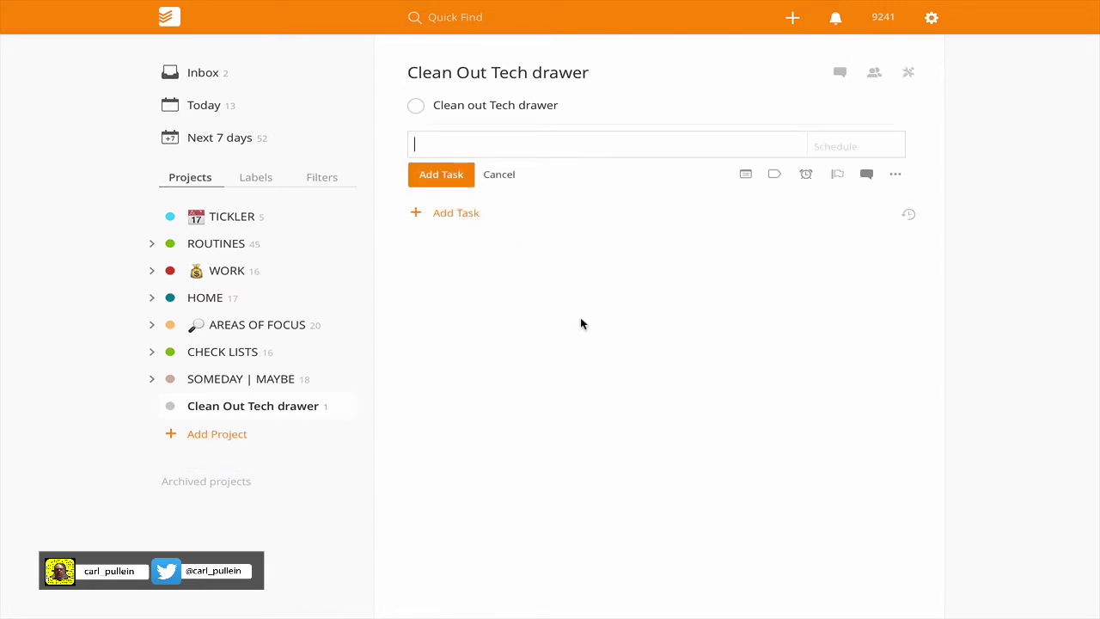
pyautogui.write('Buy garbage sacks')
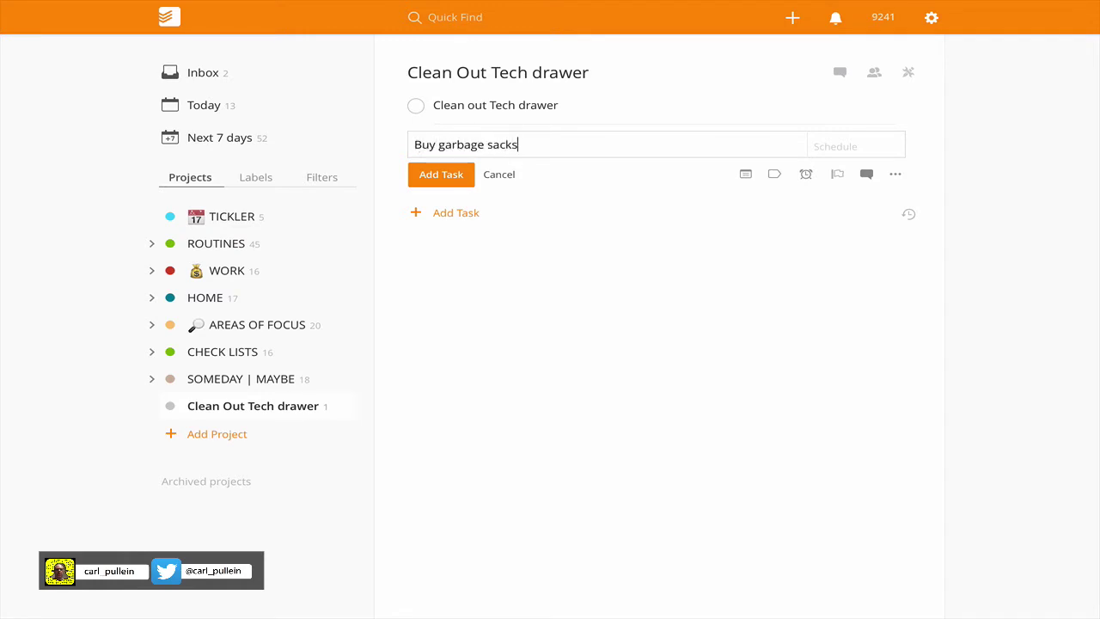
pyautogui.write(' @err')
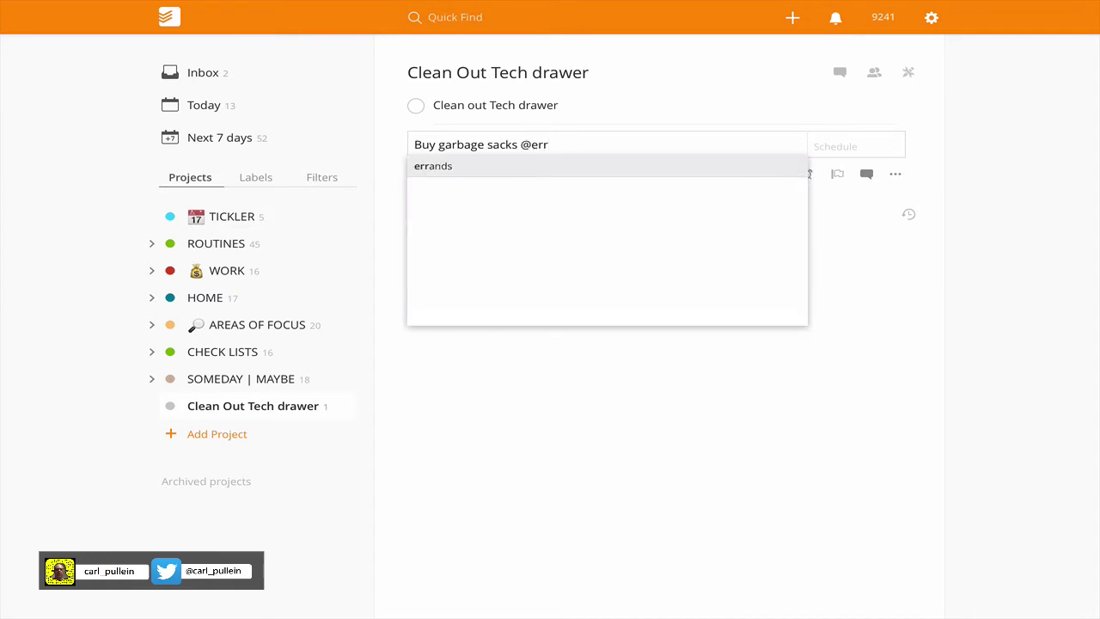
pyautogui.press('Return')
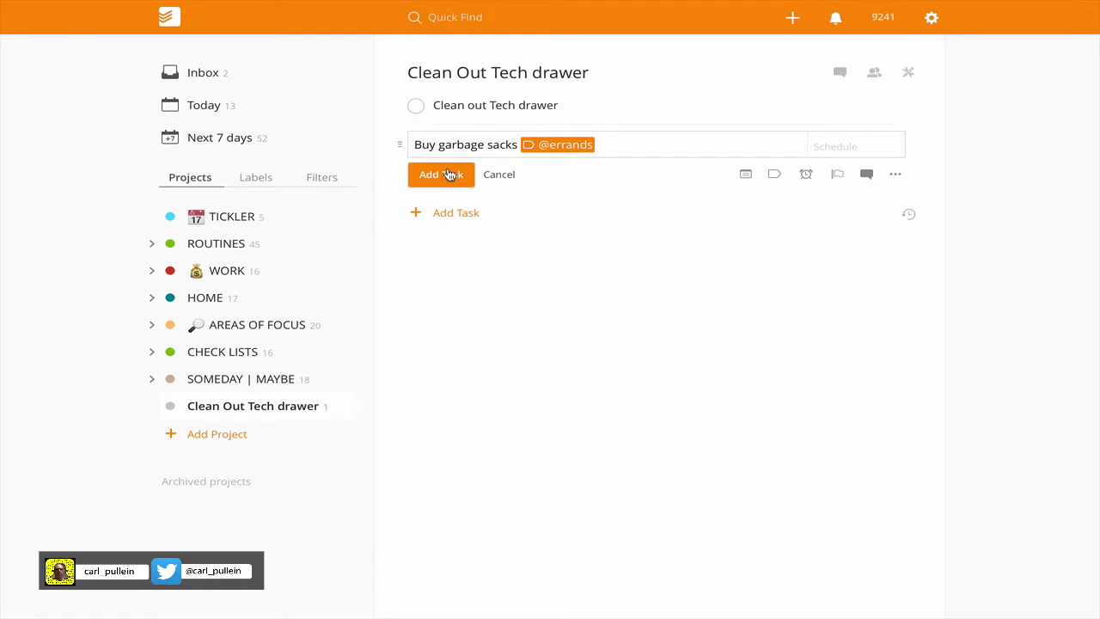
pyautogui.press('Tab')
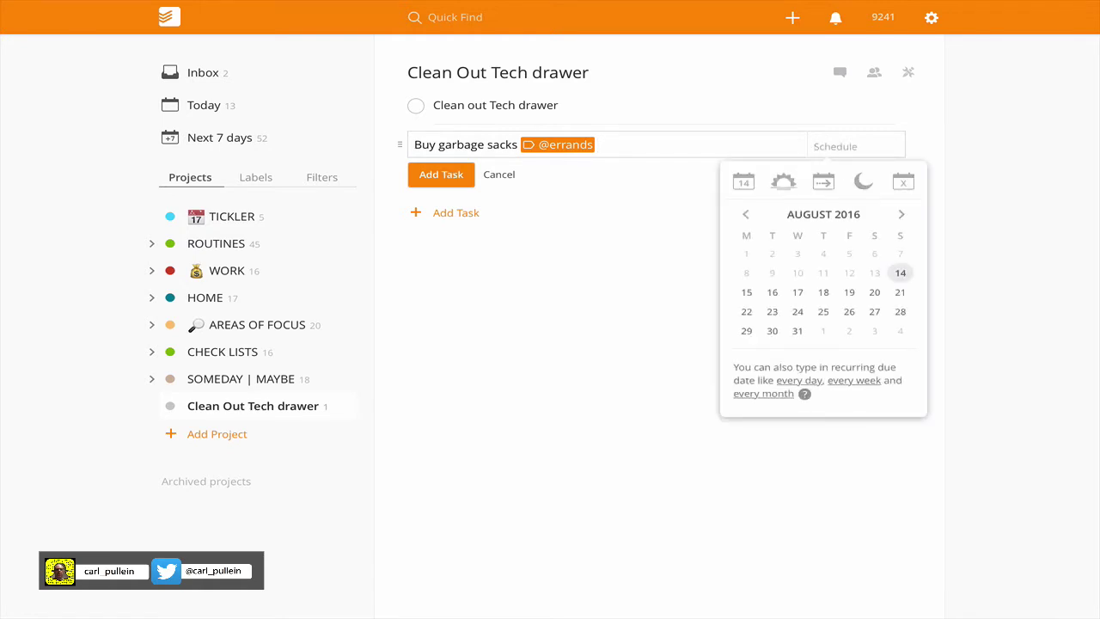
pyautogui.write('today')
pyautogui.press('Return')
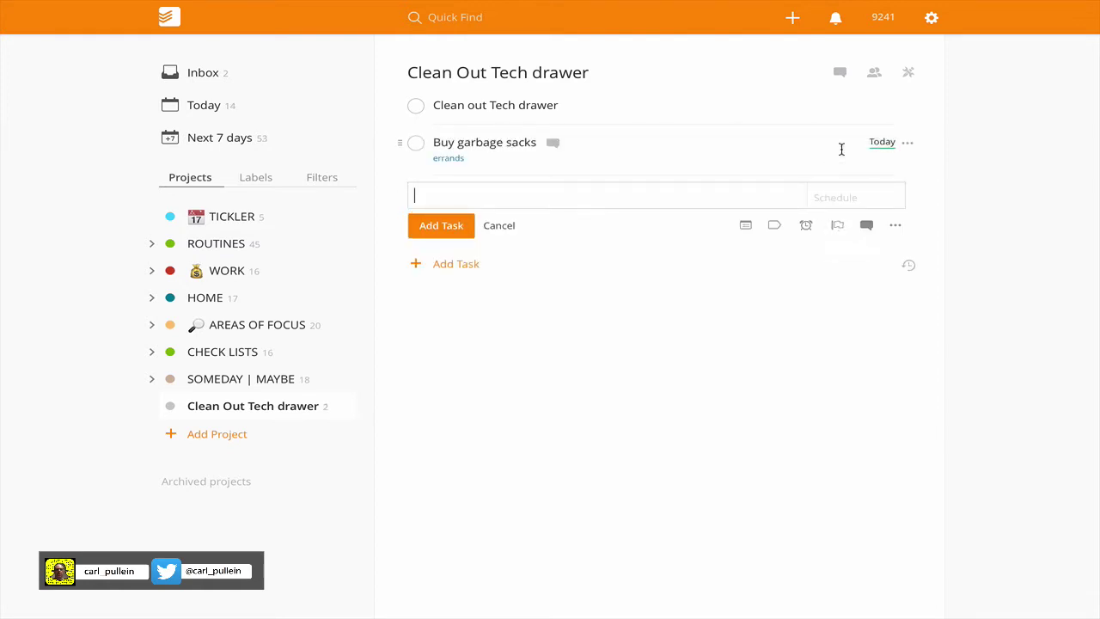
# Give the "Buy garbage sacks" task the yellow priority and move it above the "Clean out Tech drawer" task.
pyautogui.click(907, 143)
pyautogui.click(847, 307)
pyautogui.click(488, 224)
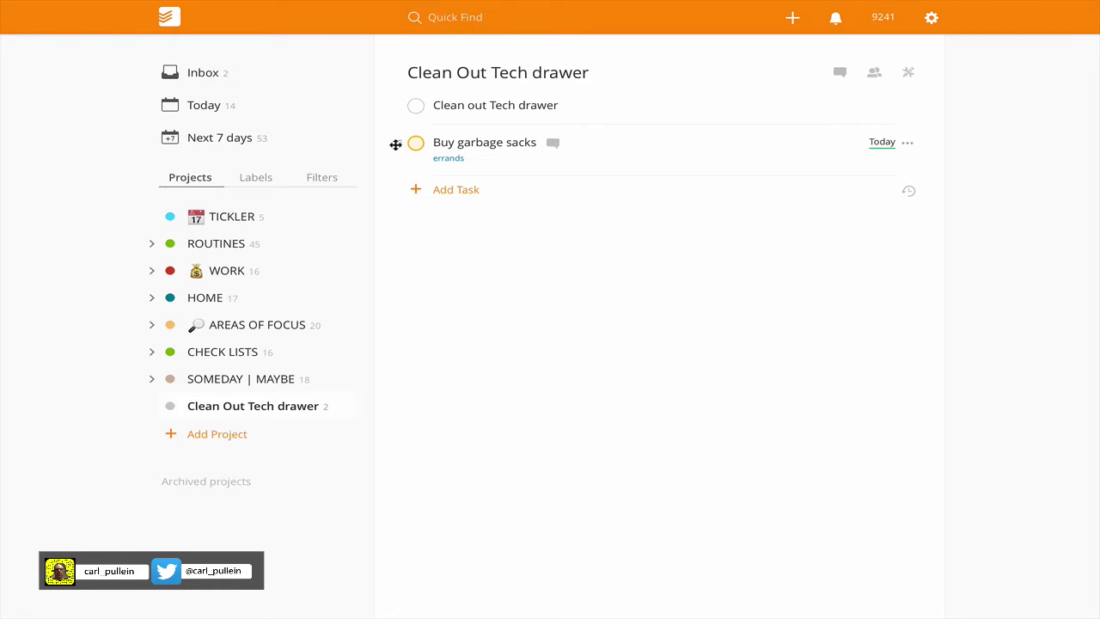
pyautogui.moveTo(398, 147); pyautogui.dragTo(396, 107)
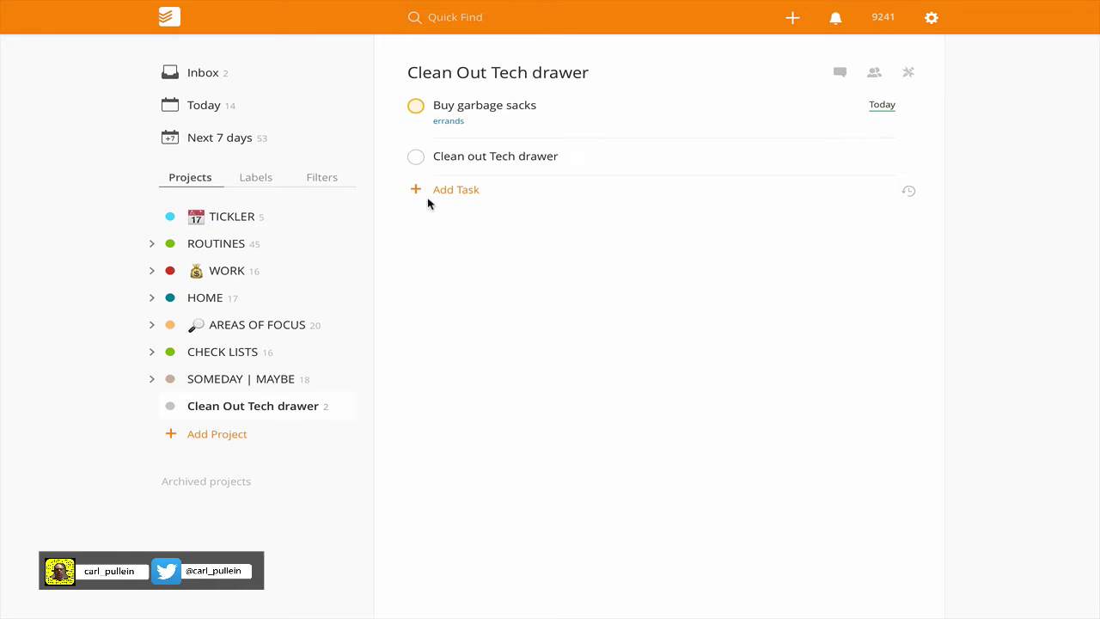
# Review the inbox and create a new project named "Buy new shawl collar cardigan".
pyautogui.click(211, 76)
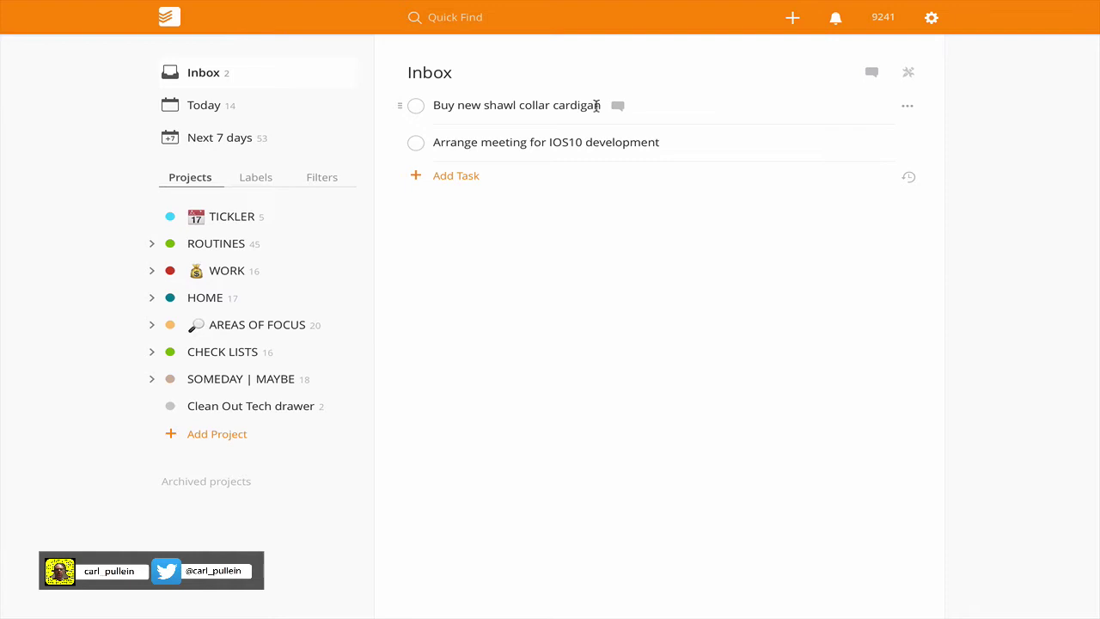
pyautogui.click(243, 436)
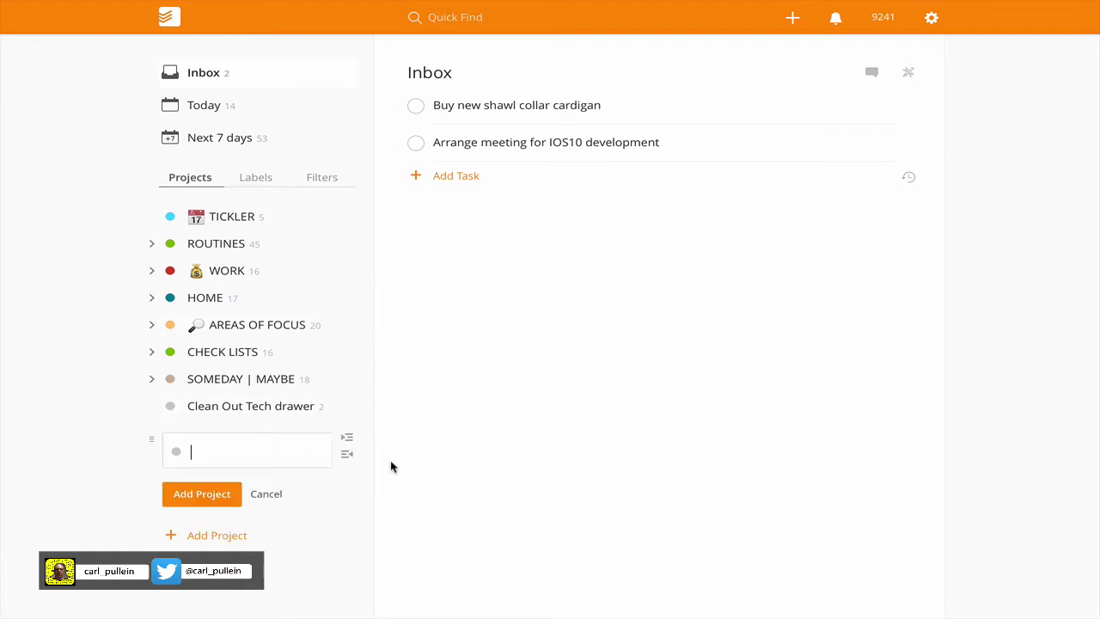
pyautogui.write('Buy new shawl collar ')
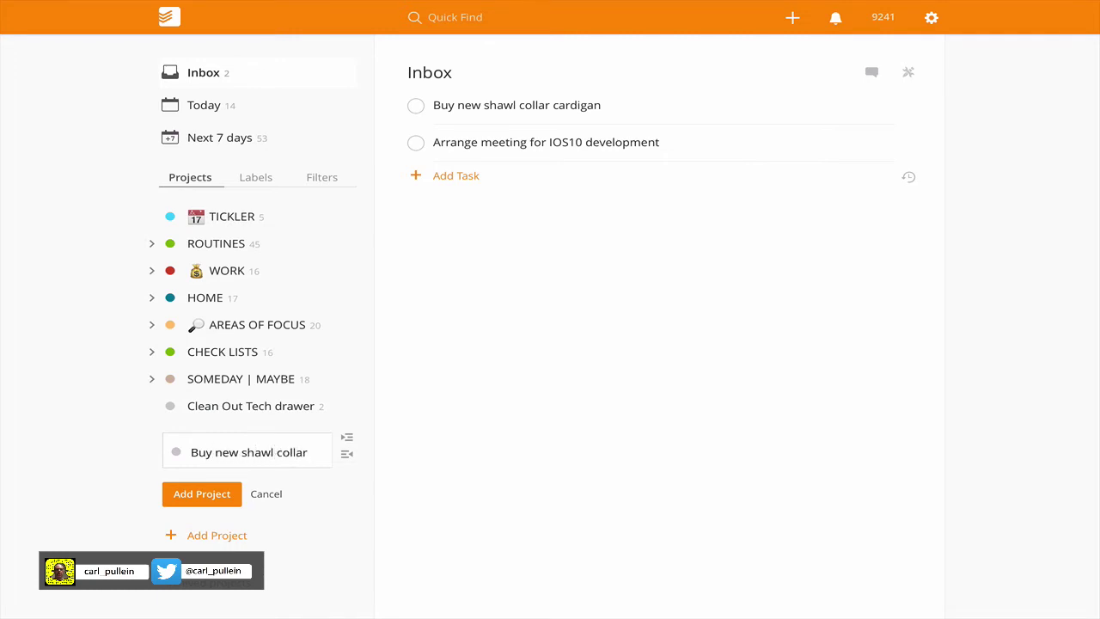
pyautogui.write('card')
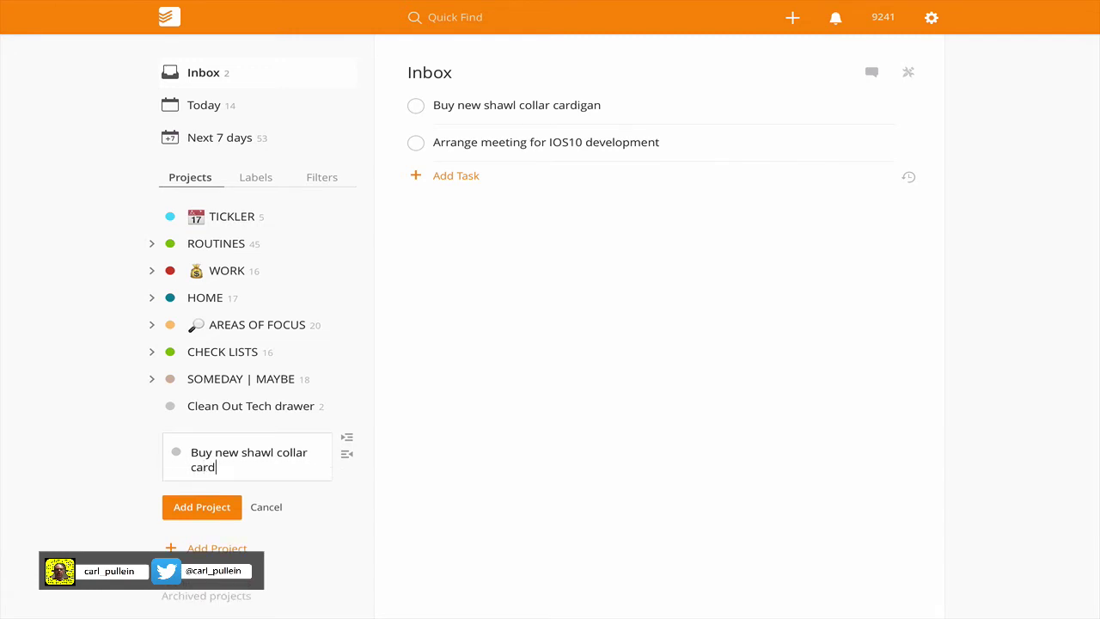
pyautogui.write('igan')
pyautogui.press('Return')
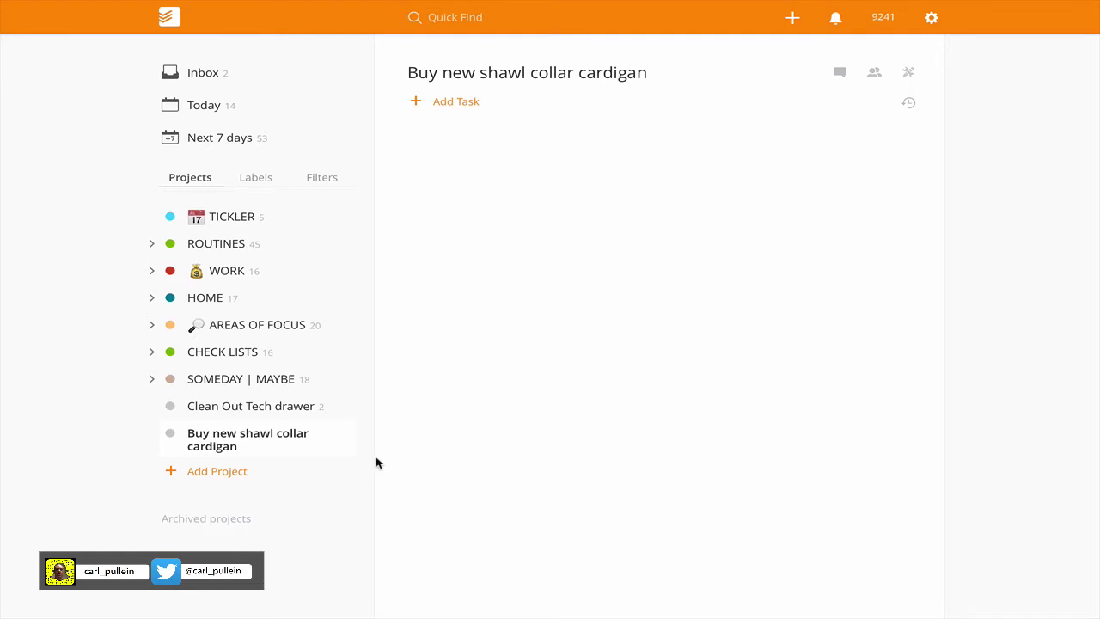
# Move the inbox task "Buy new shawl collar cardigan" into the project of the same name and open that project.
pyautogui.click(215, 80)
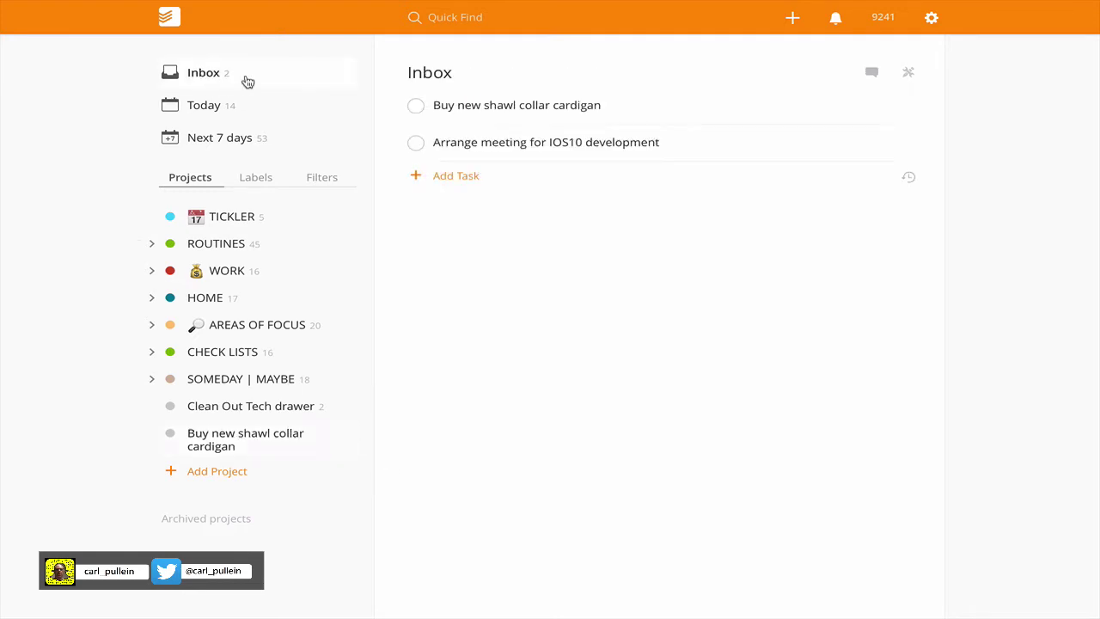
pyautogui.moveTo(395, 105); pyautogui.dragTo(269, 437)
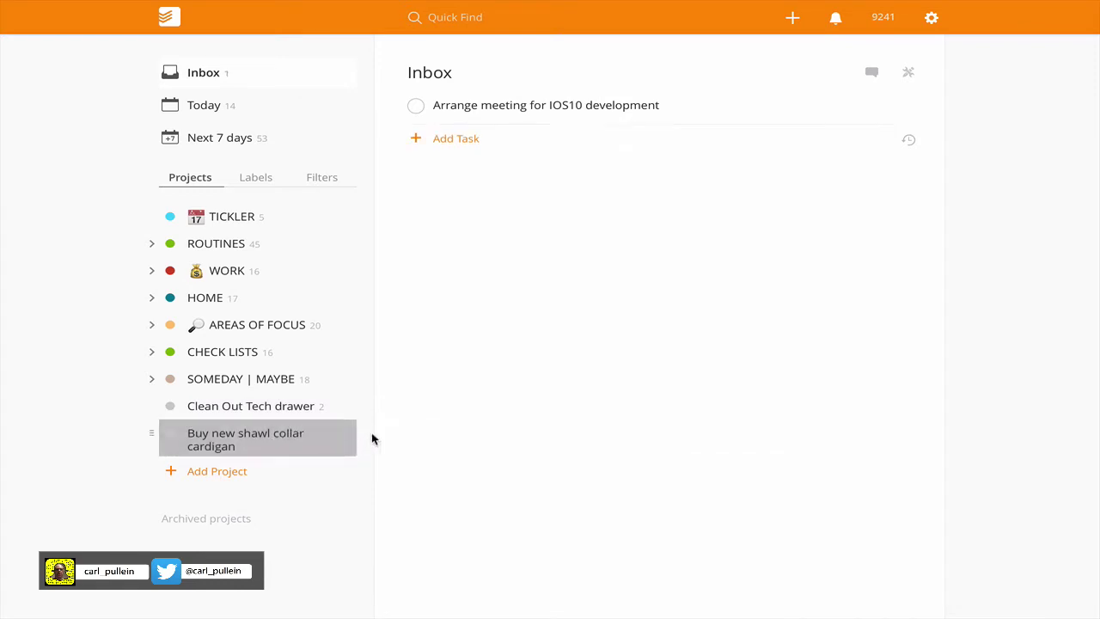
pyautogui.click(262, 441)
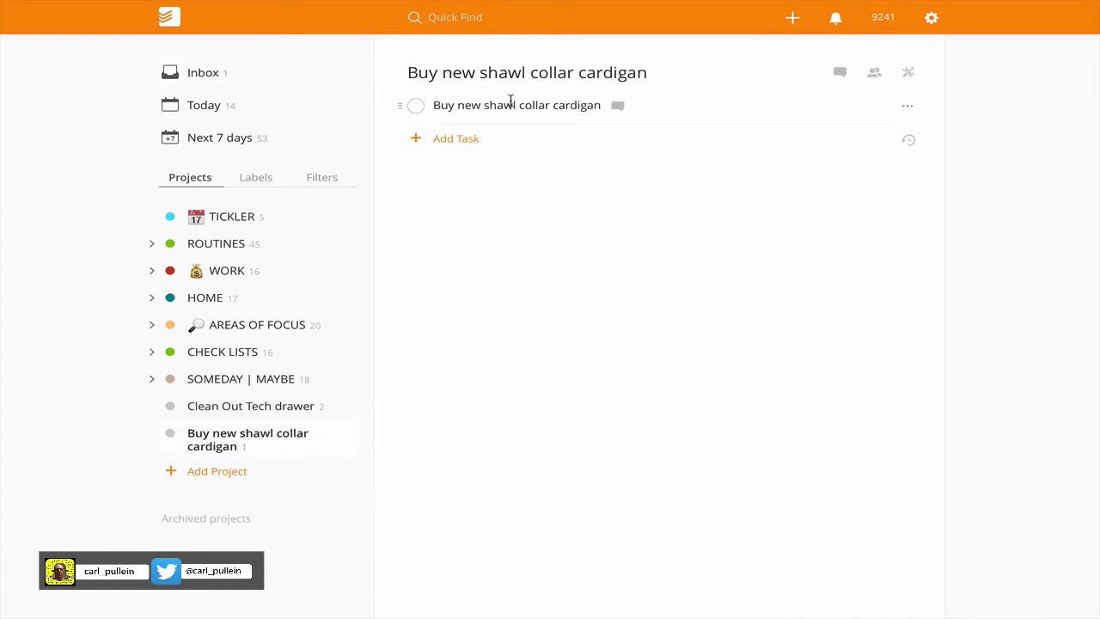
# Add the task "Research where I can buy shawl collar cardigan" and place it first in the project.
pyautogui.click(462, 144)
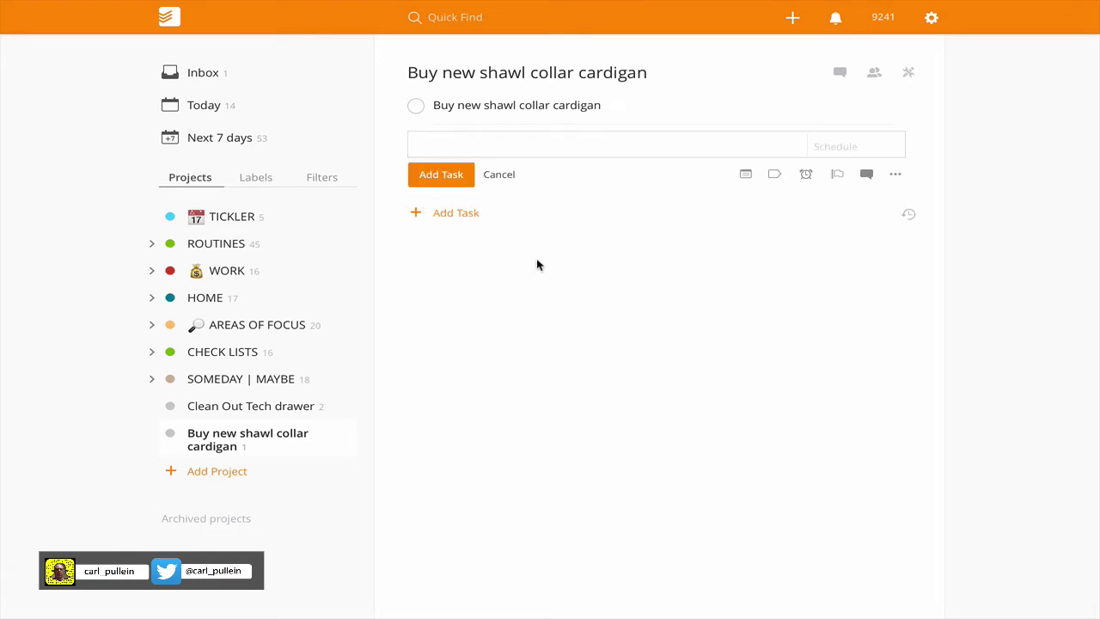
pyautogui.write('Research where I ca')
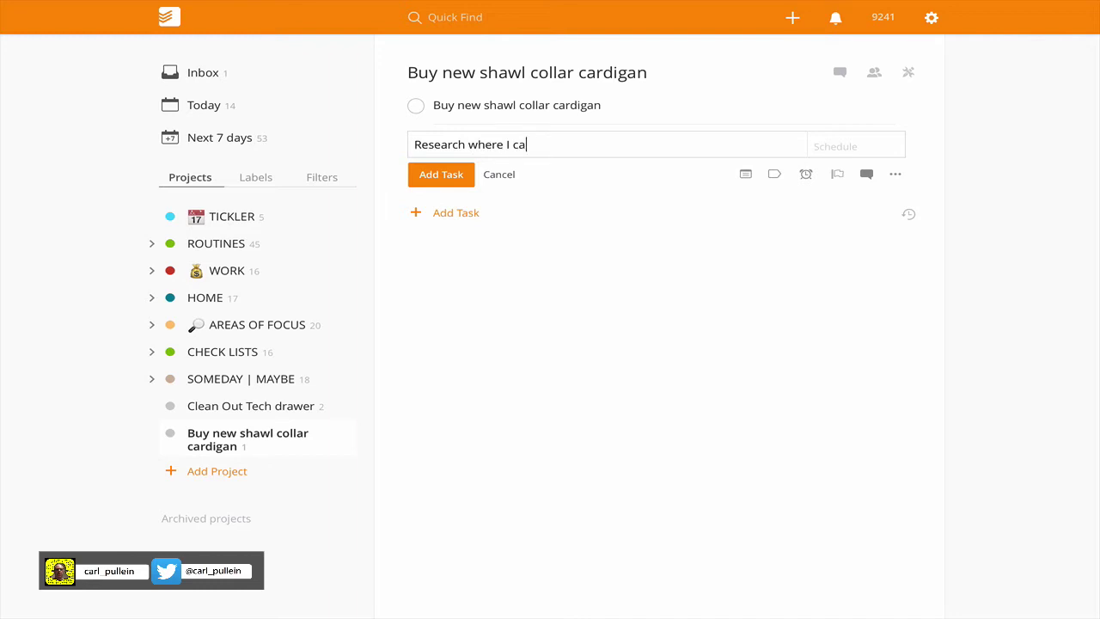
pyautogui.write('n buy shawl collar cardigan')
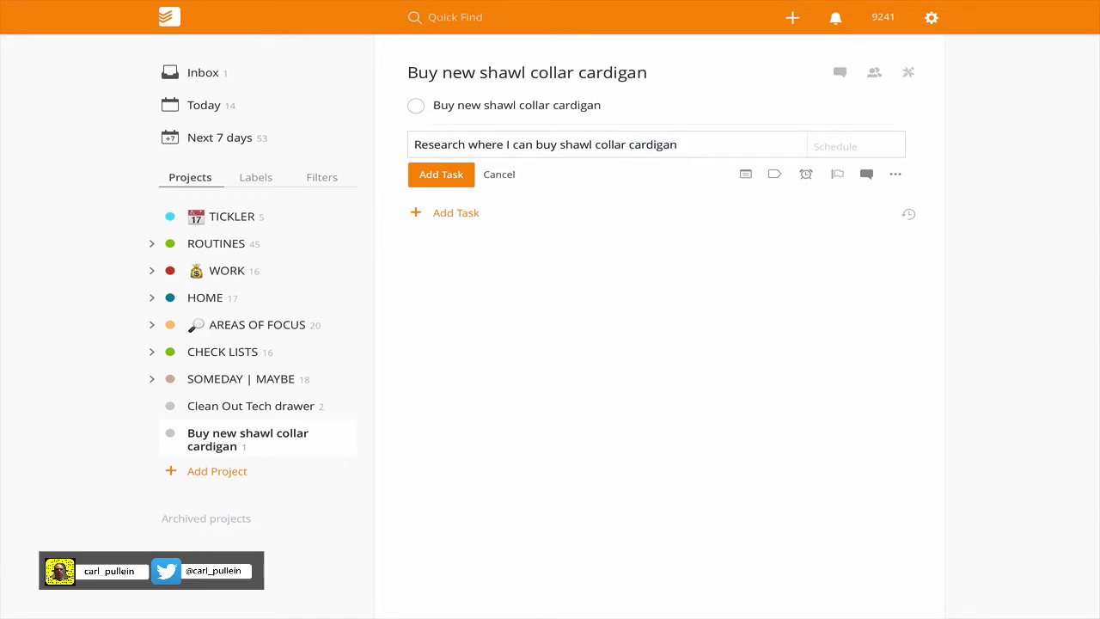
pyautogui.press('Return')
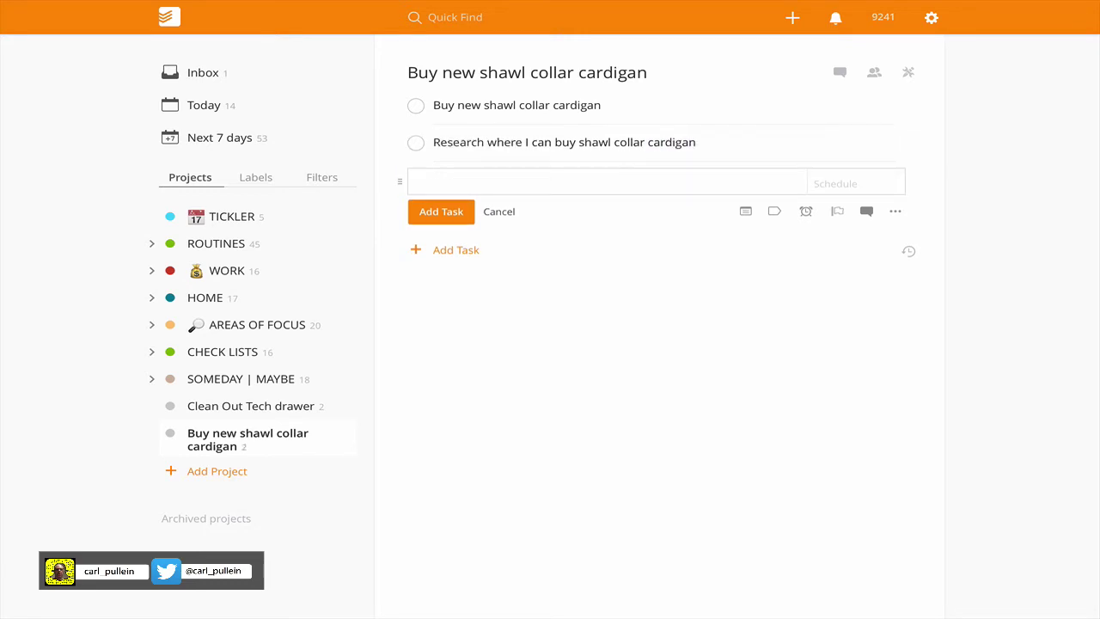
pyautogui.click(503, 215)
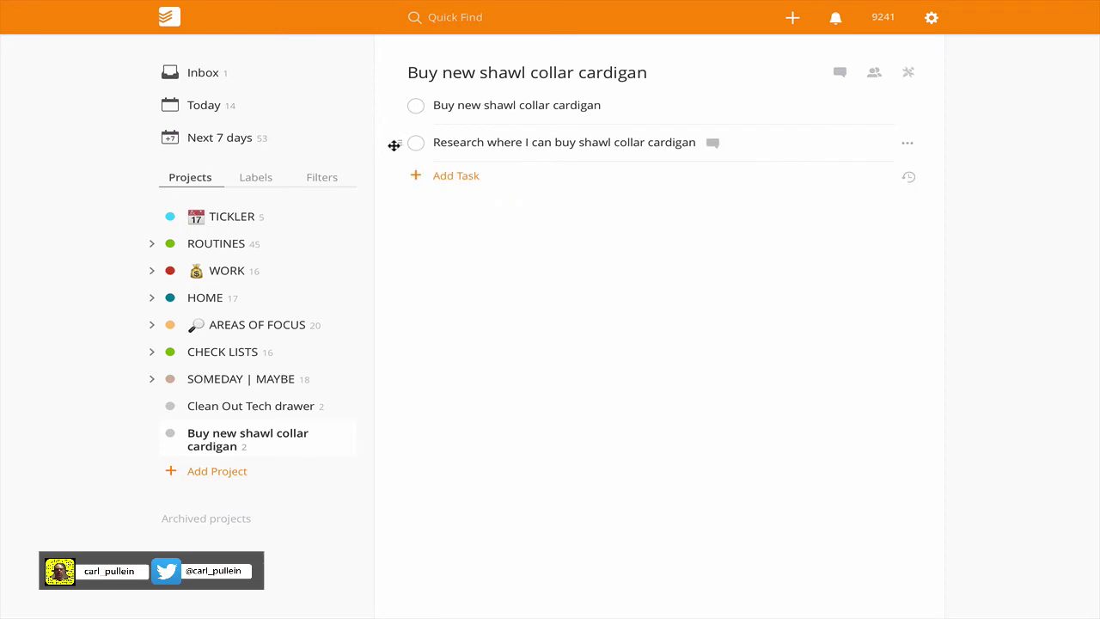
pyautogui.moveTo(393, 145); pyautogui.dragTo(400, 105)
# Add the research label to the "Research where I can buy shawl collar cardigan" task and save it.
pyautogui.click(652, 107)
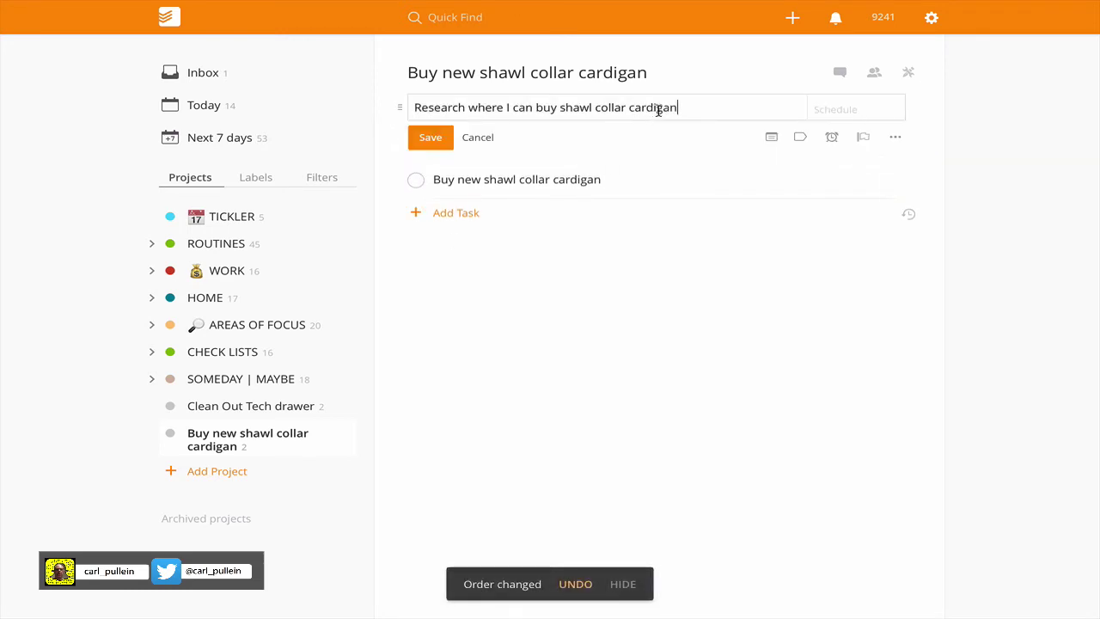
pyautogui.write('@re')
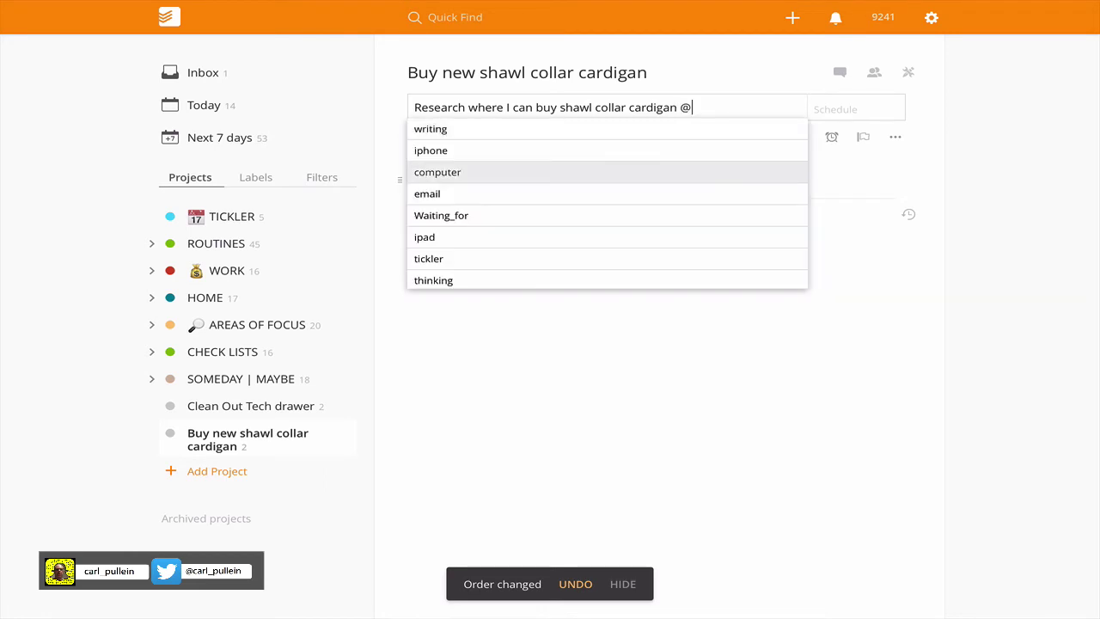
pyautogui.click(515, 153)
pyautogui.click(432, 139)
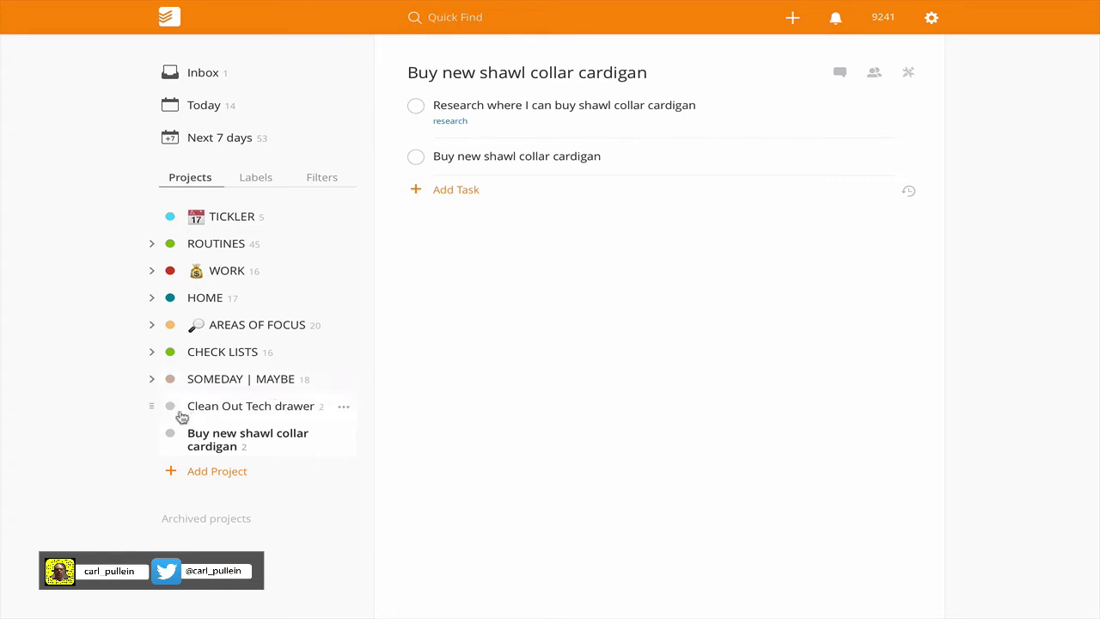
# Nest the "Buy new shawl collar cardigan" project under SOMEDAY | MAYBE and collapse that group.
pyautogui.moveTo(150, 432); pyautogui.dragTo(188, 418)
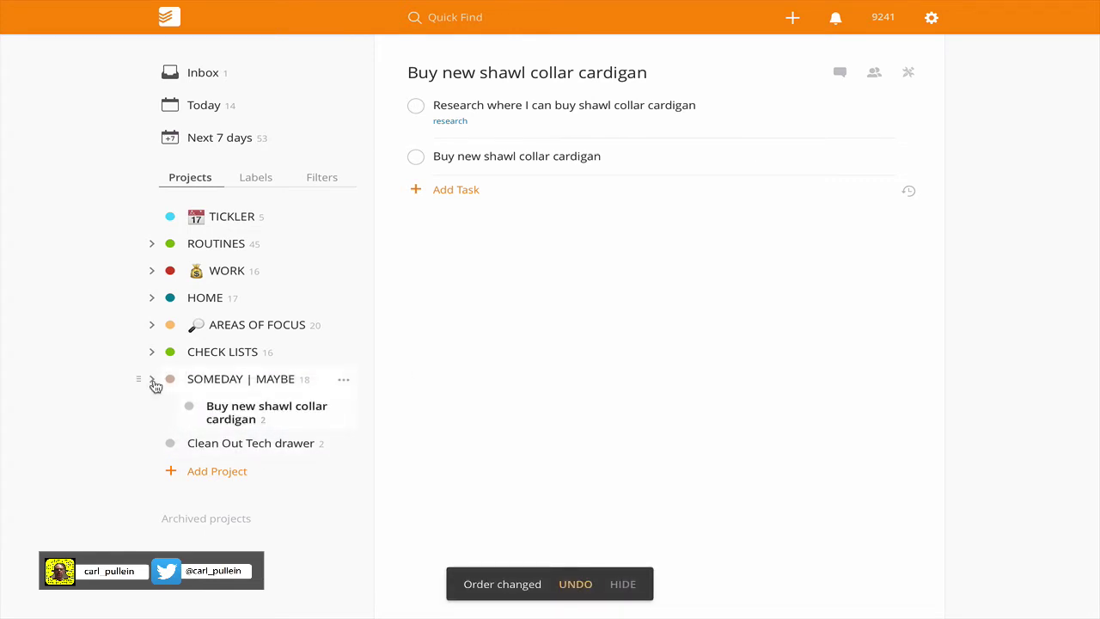
pyautogui.click(152, 381)
pyautogui.click(153, 383)
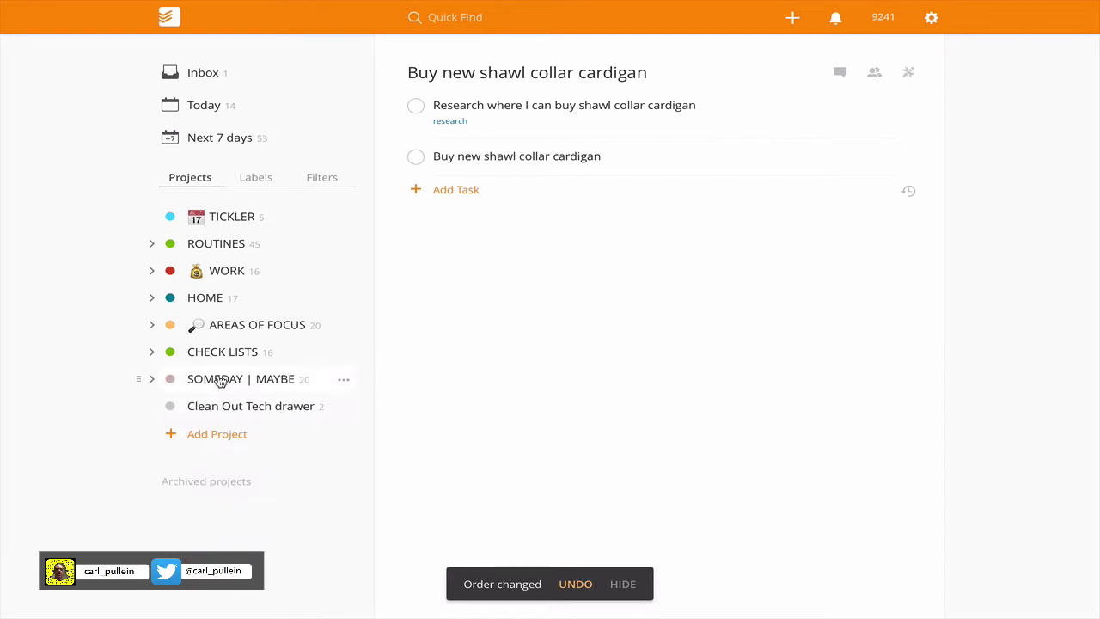
# Delete the older "New Shawl Collar Cardigan" project from SOMEDAY | MAYBE and open the "Buy new shawl collar cardigan" project.
pyautogui.click(157, 381)
pyautogui.scroll(-5, 223, 421)
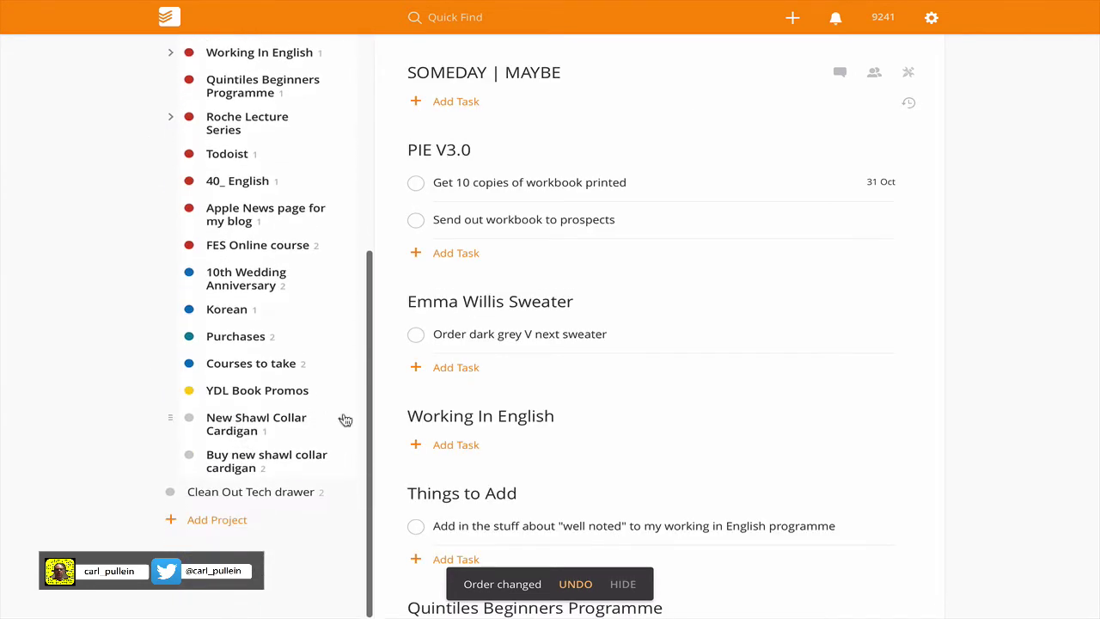
pyautogui.click(290, 426)
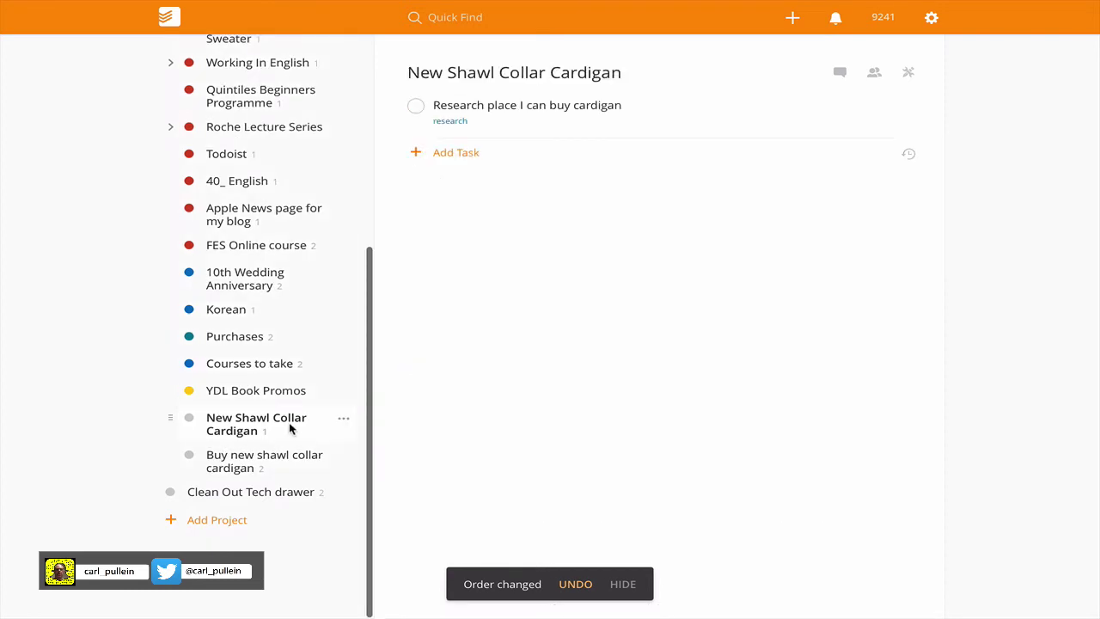
pyautogui.click(344, 420)
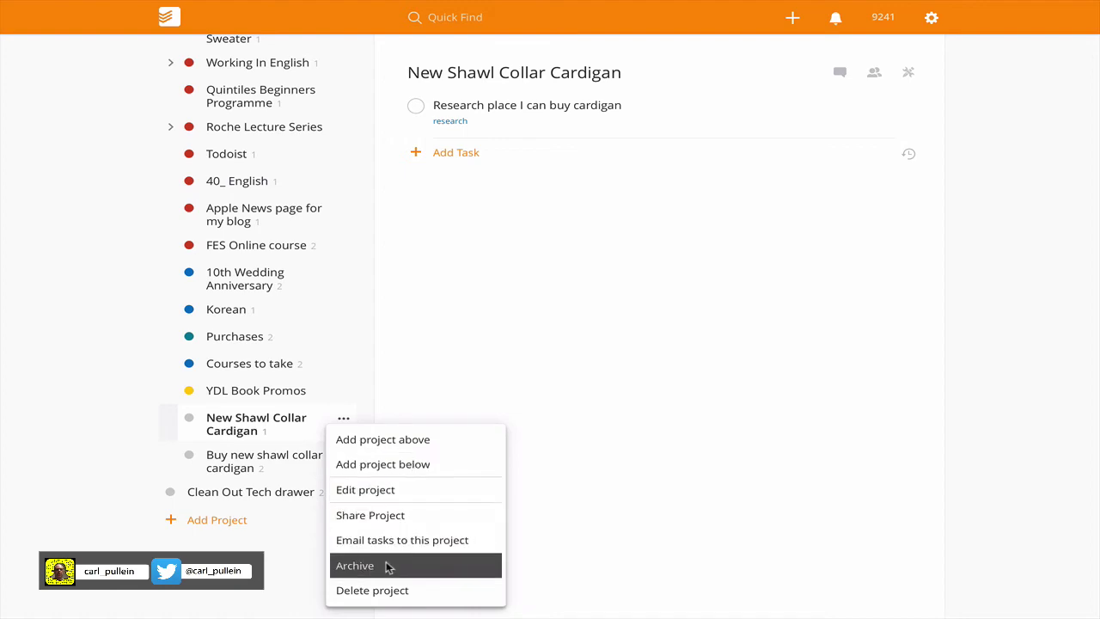
pyautogui.click(387, 589)
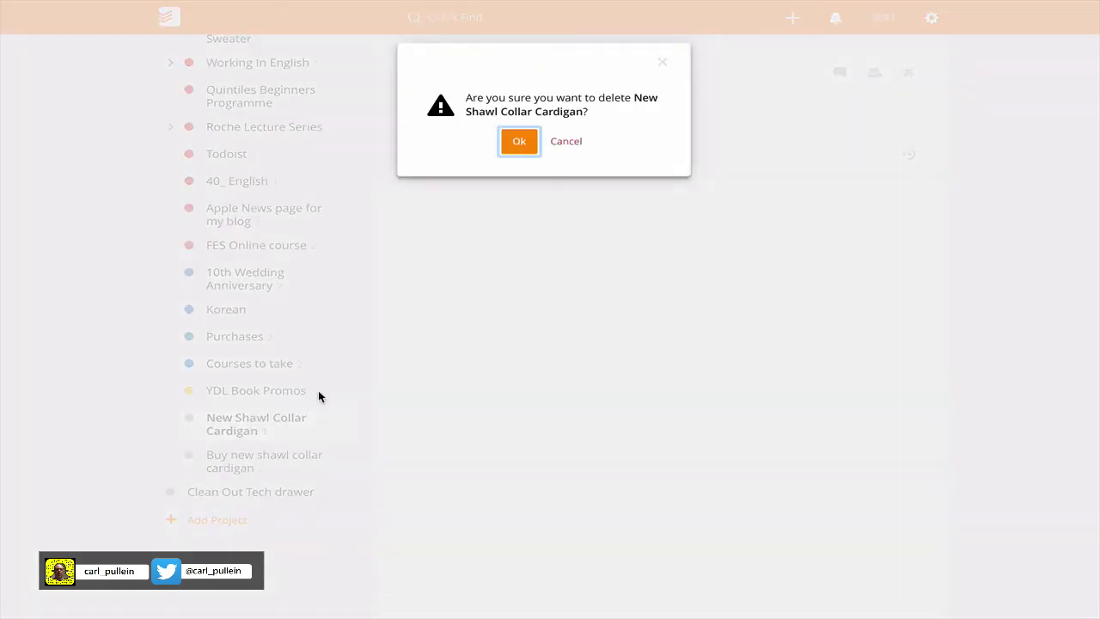
pyautogui.click(519, 141)
pyautogui.click(247, 456)
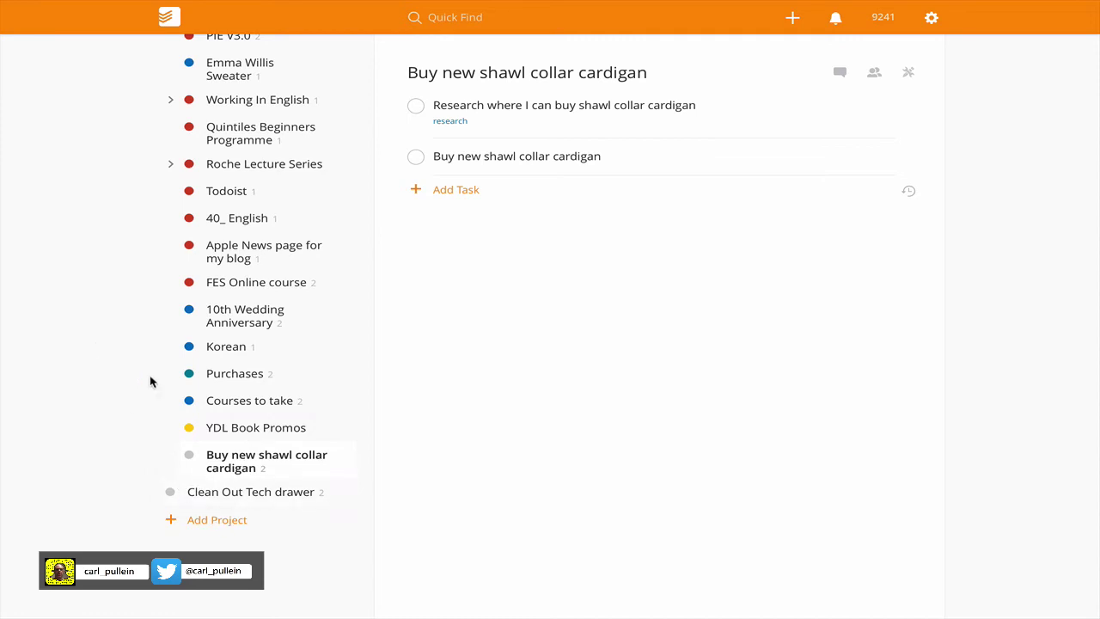
# Return to the Inbox, collapse SOMEDAY | MAYBE and create a new project named "IOS 10 Development Meeting".
pyautogui.scroll(5, 184, 415)
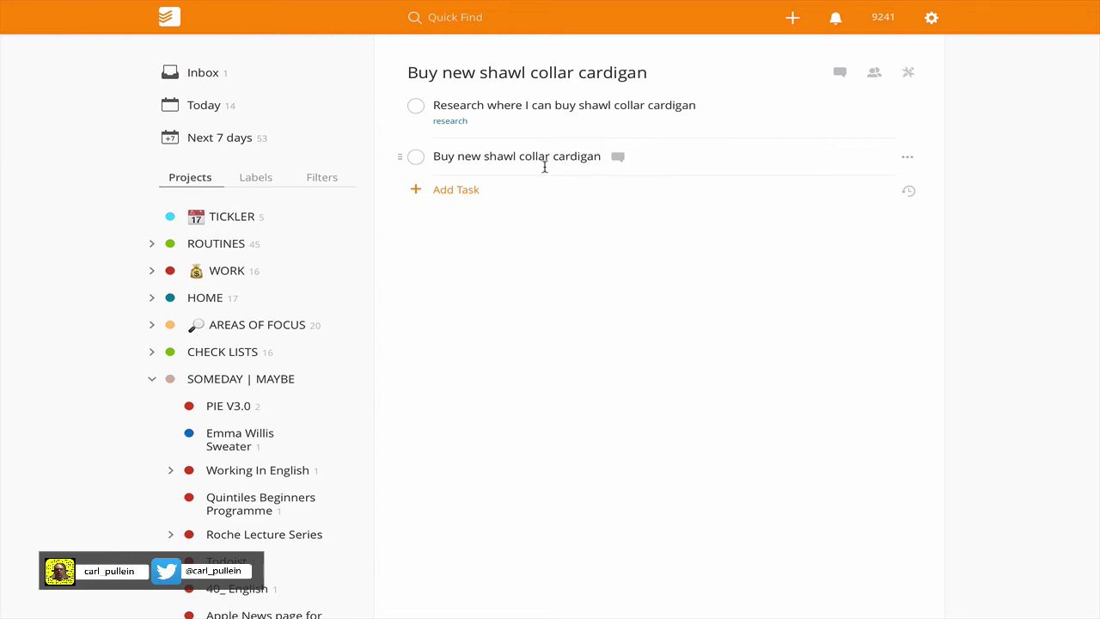
pyautogui.click(203, 76)
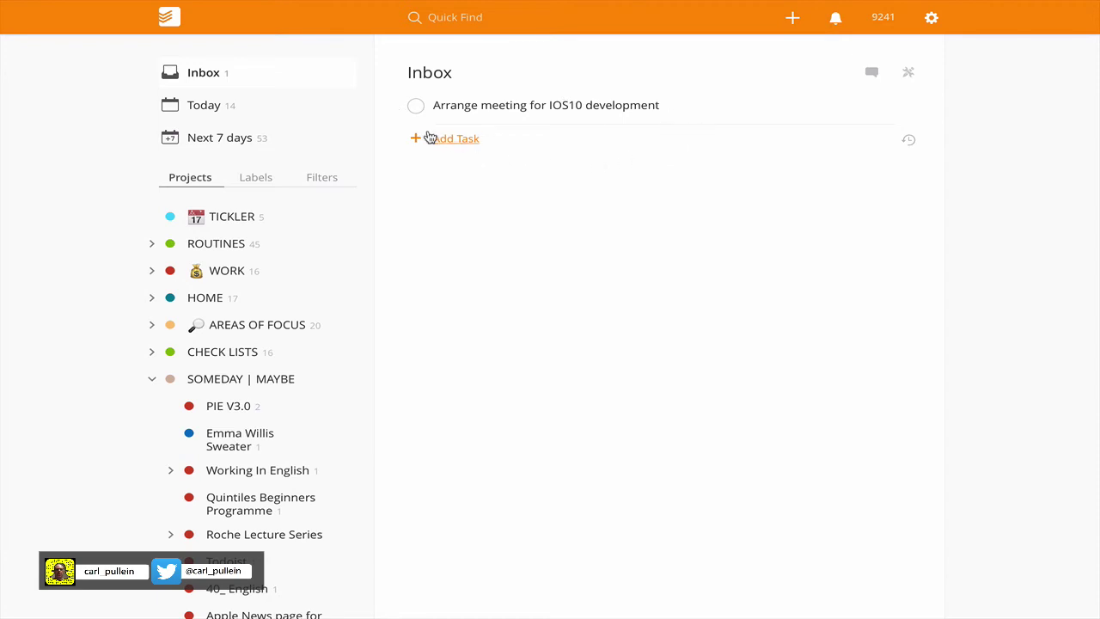
pyautogui.click(152, 380)
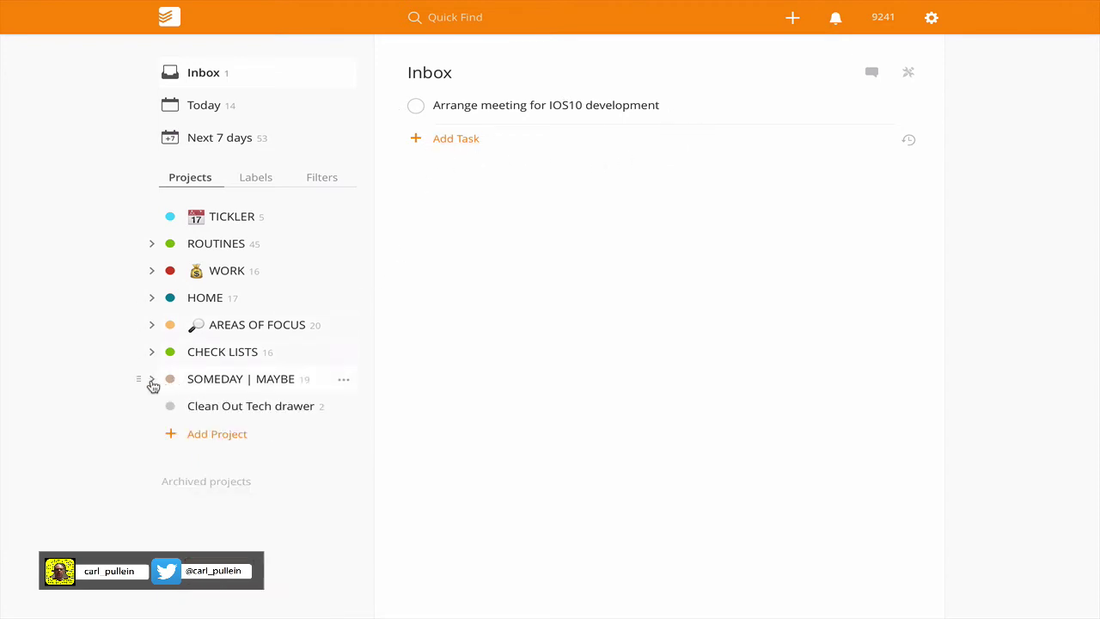
pyautogui.click(223, 430)
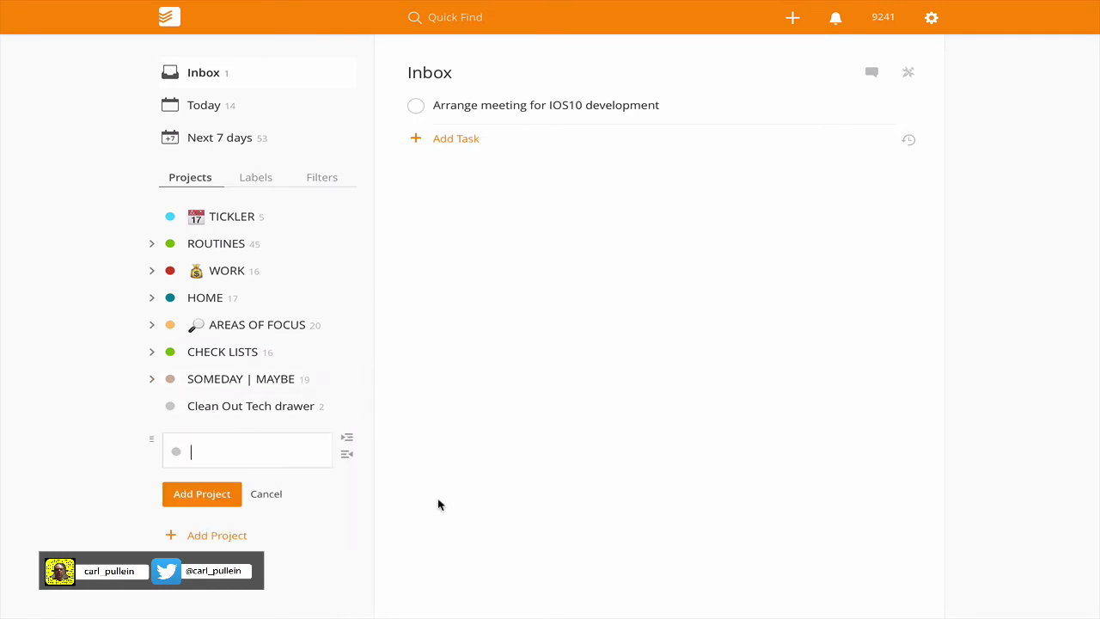
pyautogui.write('IOS 10 Development ')
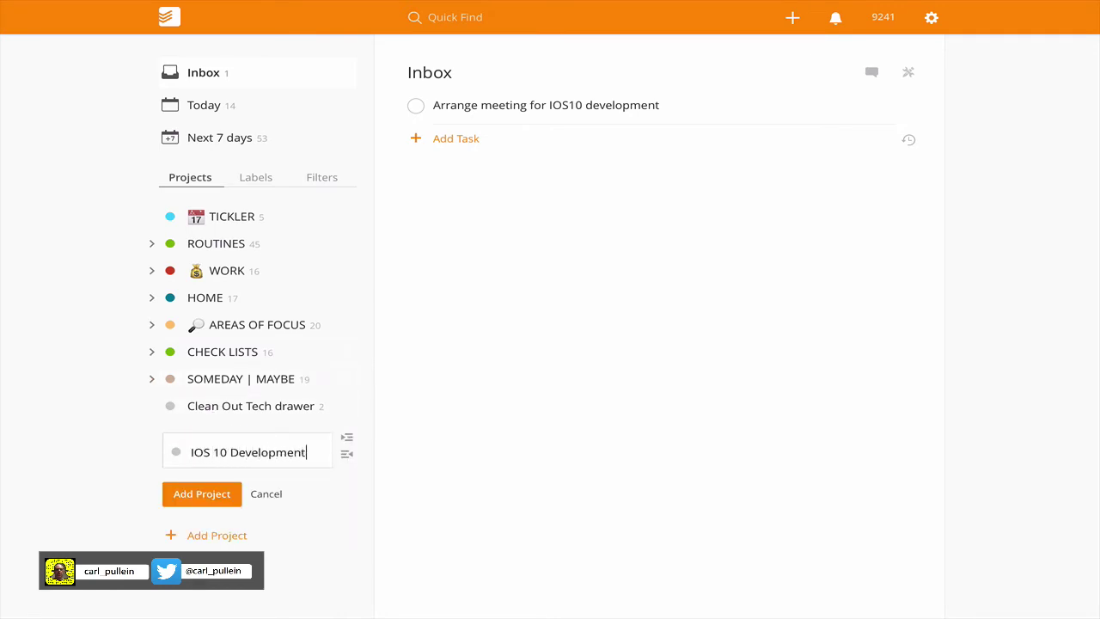
pyautogui.write('Meeting')
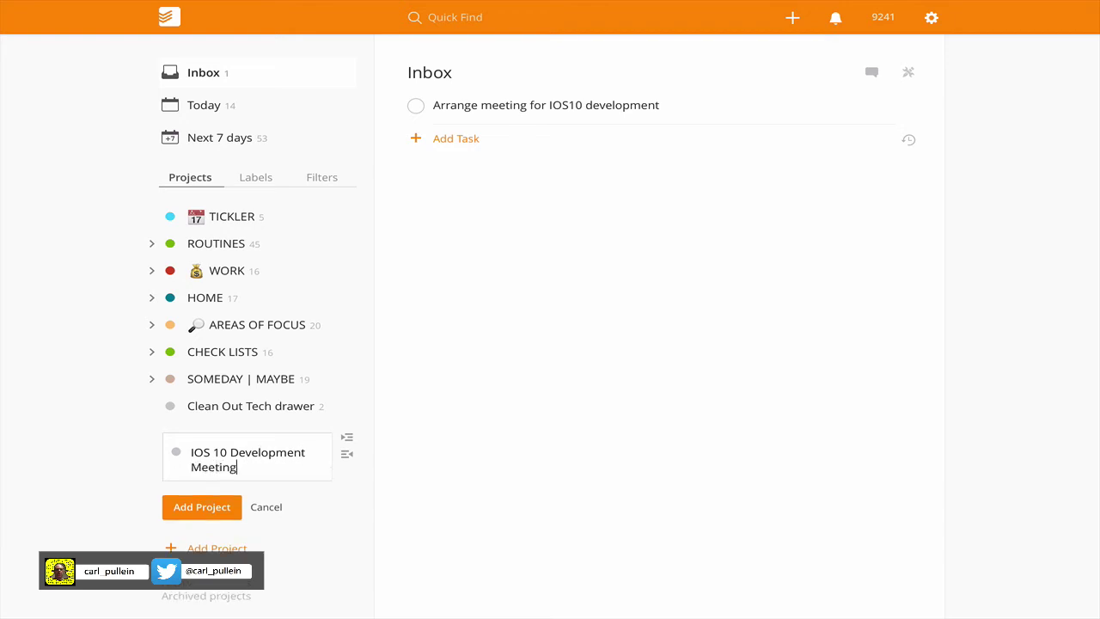
pyautogui.click(201, 508)
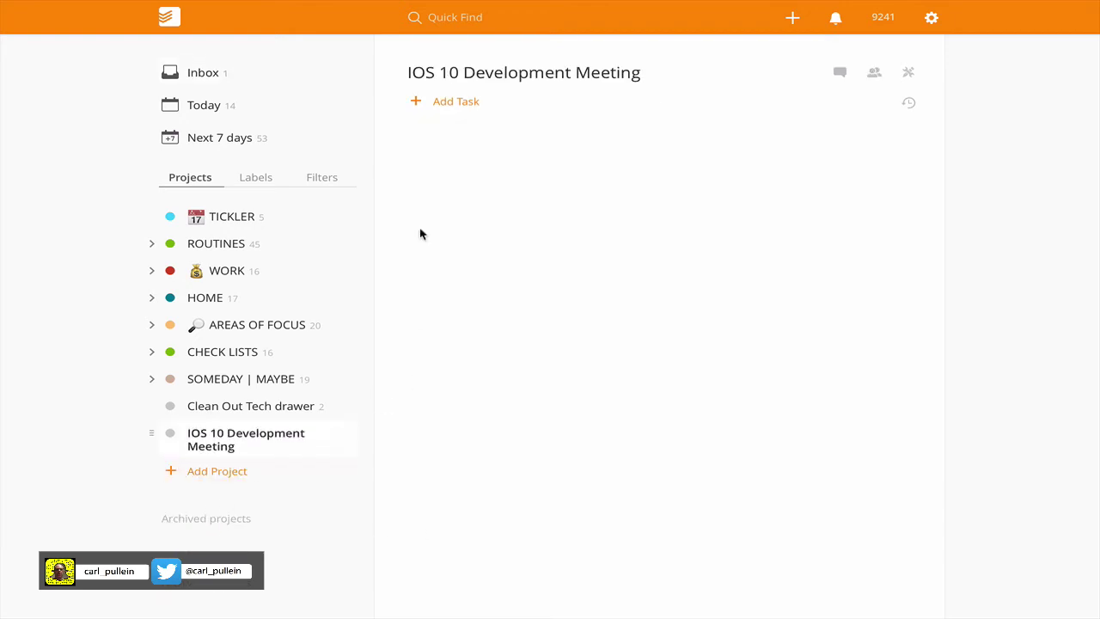
# Move the Inbox task "Arrange meeting for IOS10 development" into the "IOS 10 Development Meeting" project and open that project.
pyautogui.click(216, 83)
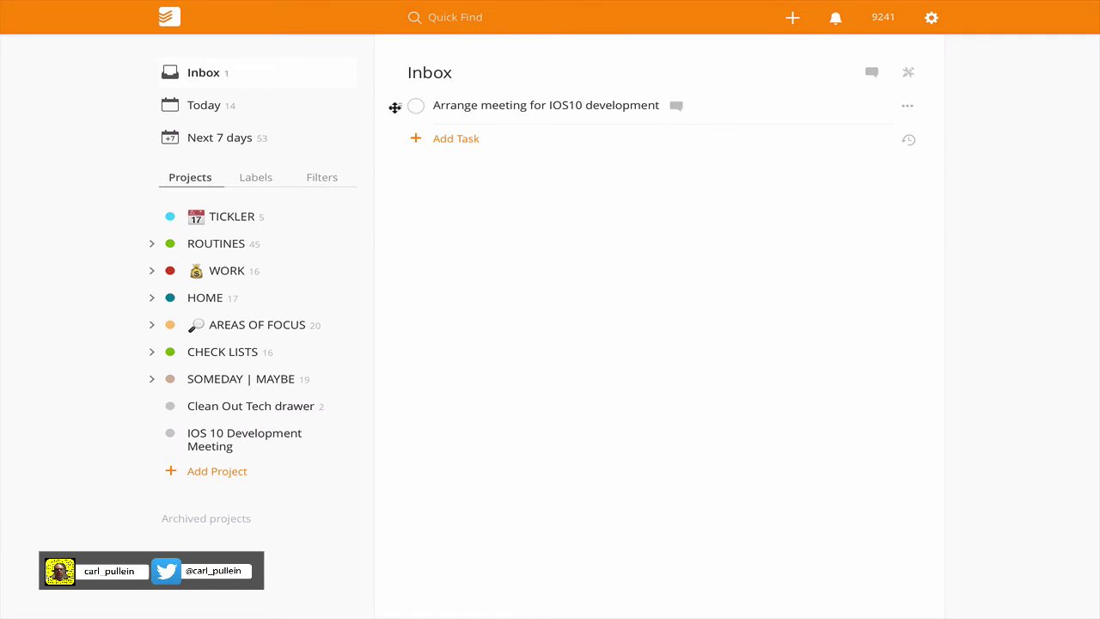
pyautogui.moveTo(395, 108); pyautogui.dragTo(344, 437)
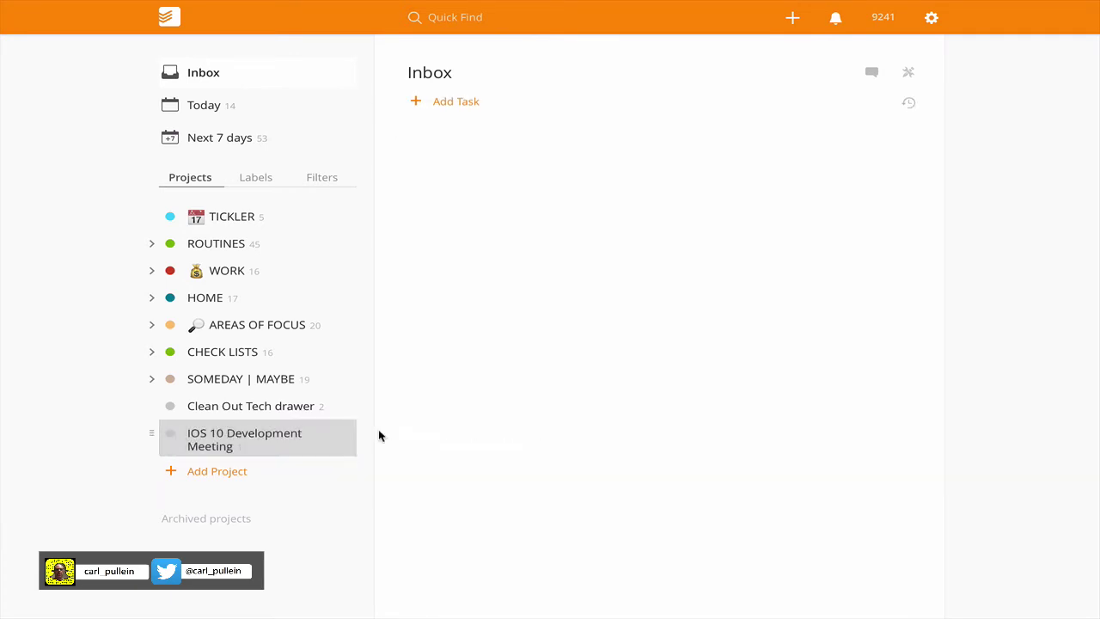
pyautogui.click(239, 432)
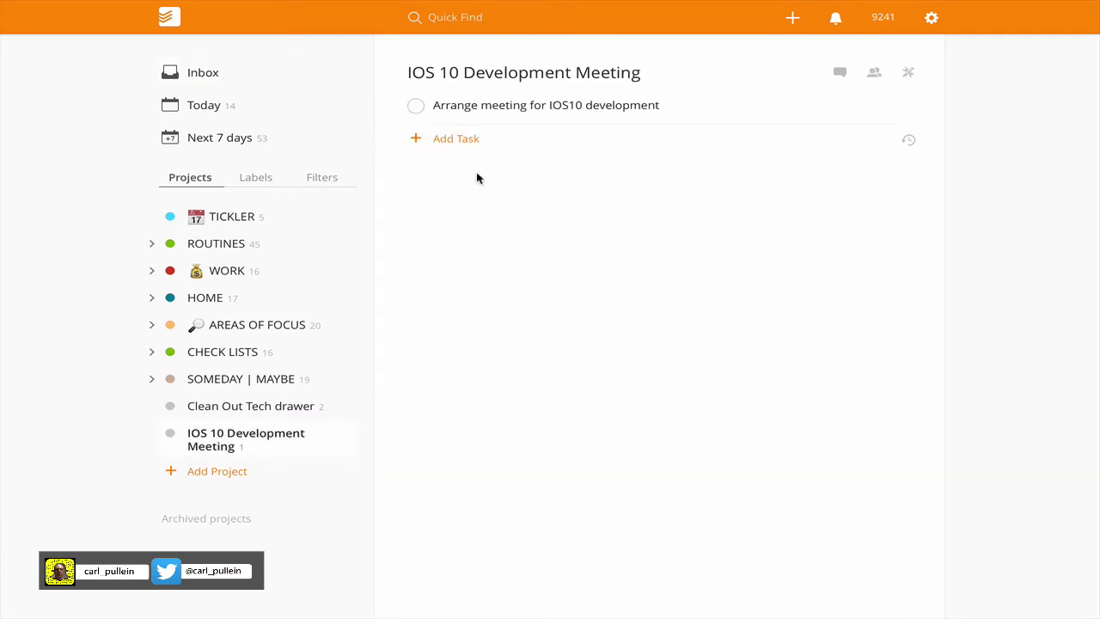
# Add a task to contact the four attendees by first name "to find out best time for meeting".
pyautogui.click(447, 141)
pyautogui.write('Contact')
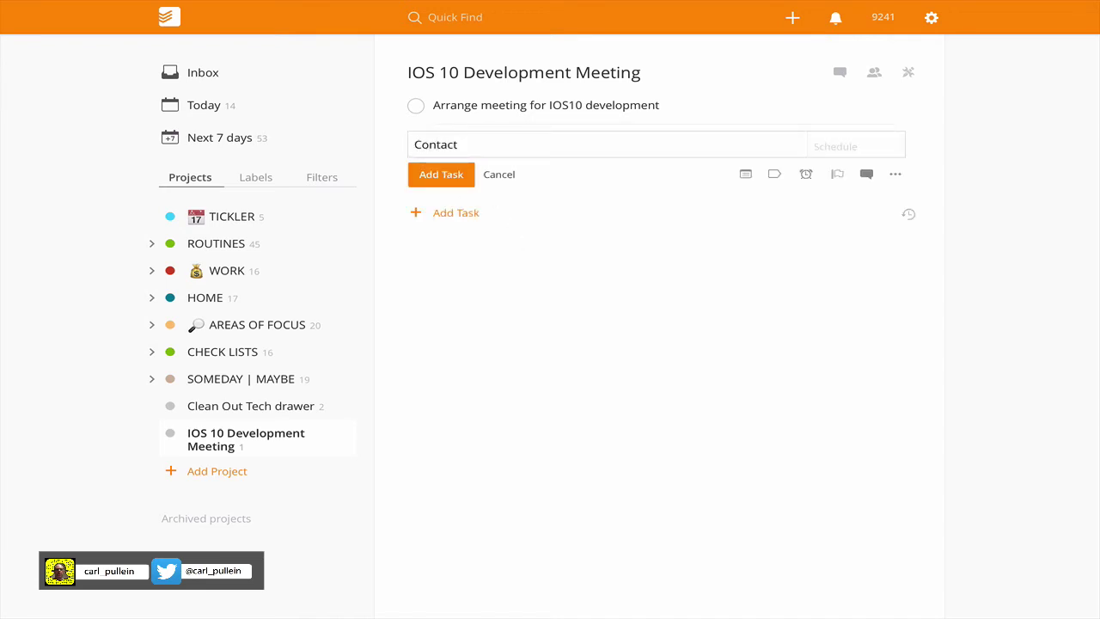
pyautogui.write(' Jane, peter, Nicola and ')
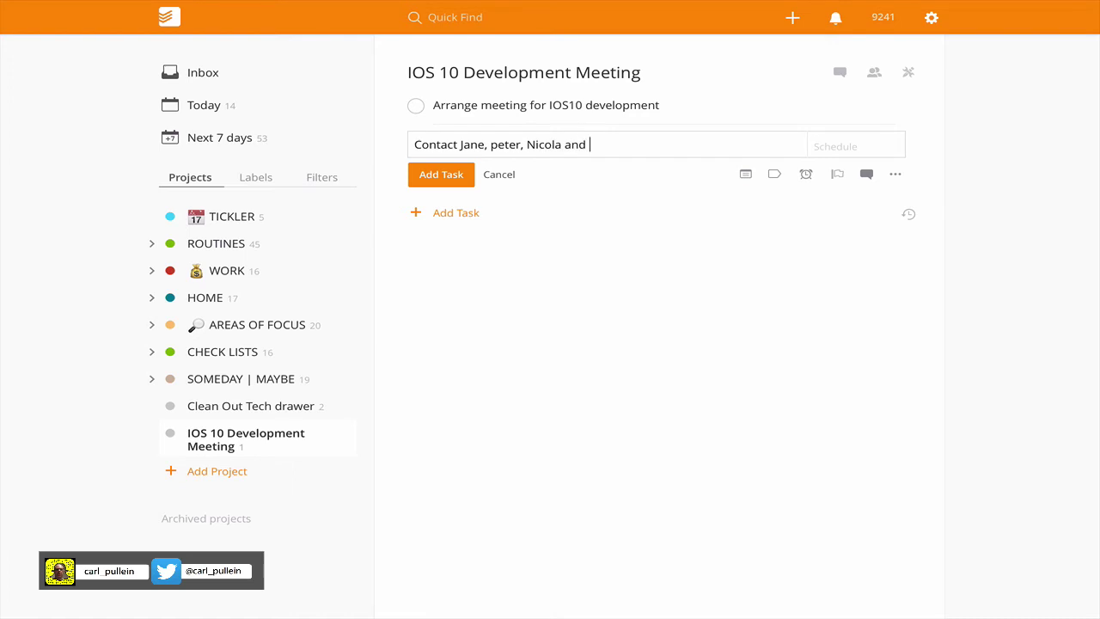
pyautogui.write('Joh')
pyautogui.write('n to f')
pyautogui.press('BackSpace')
pyautogui.write('to find out best time for meeting')
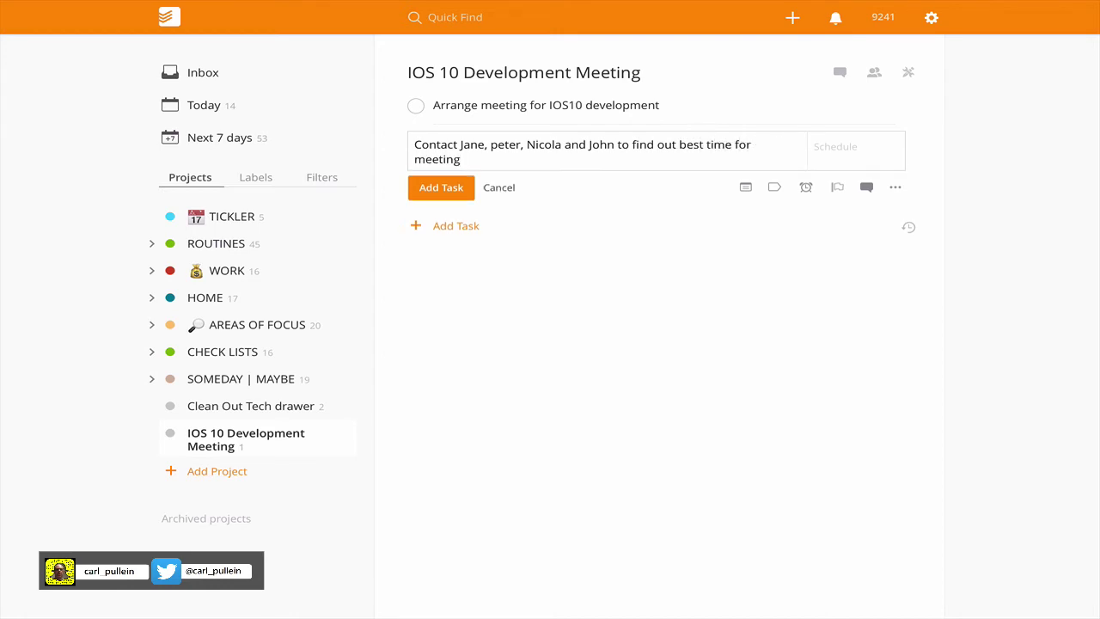
pyautogui.click(453, 187)
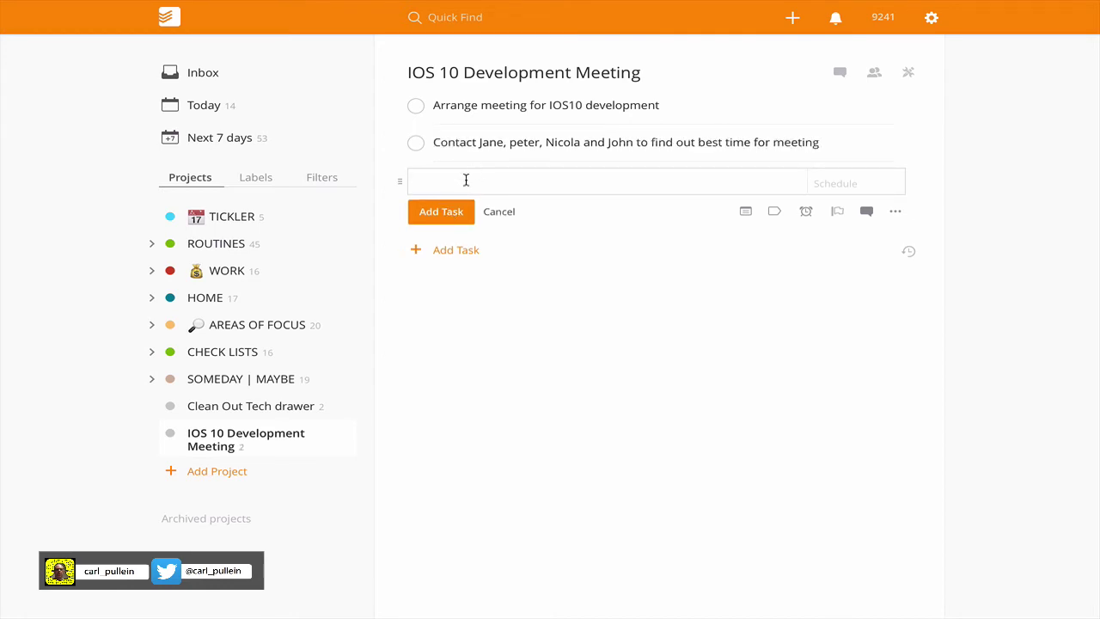
# Add the email label to the task about contacting the attendees and place it first in the project.
pyautogui.click(690, 141)
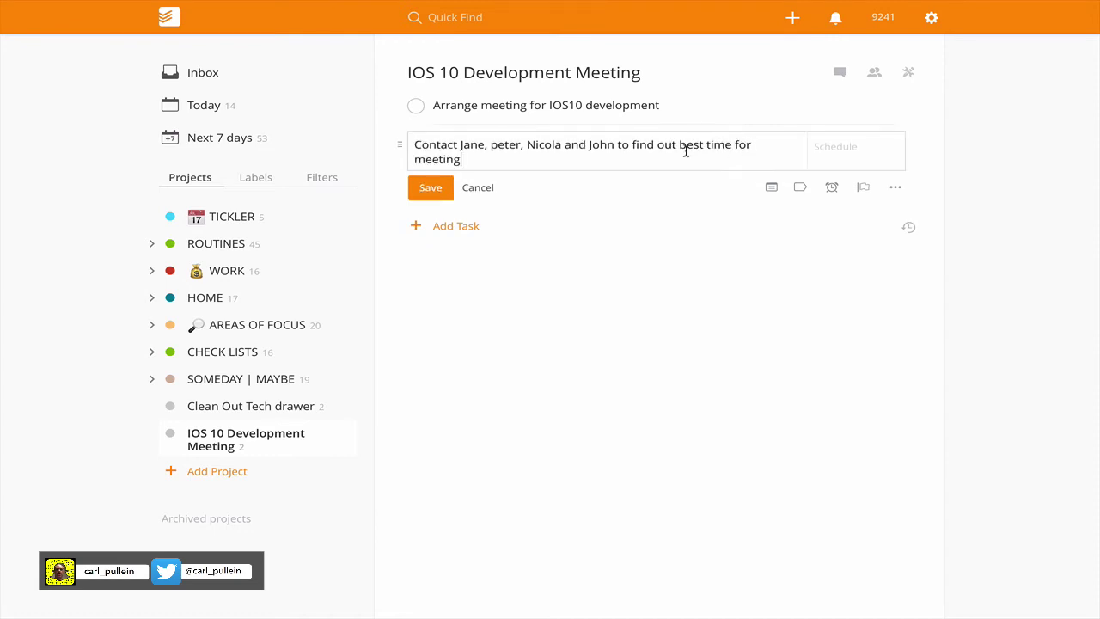
pyautogui.write('@')
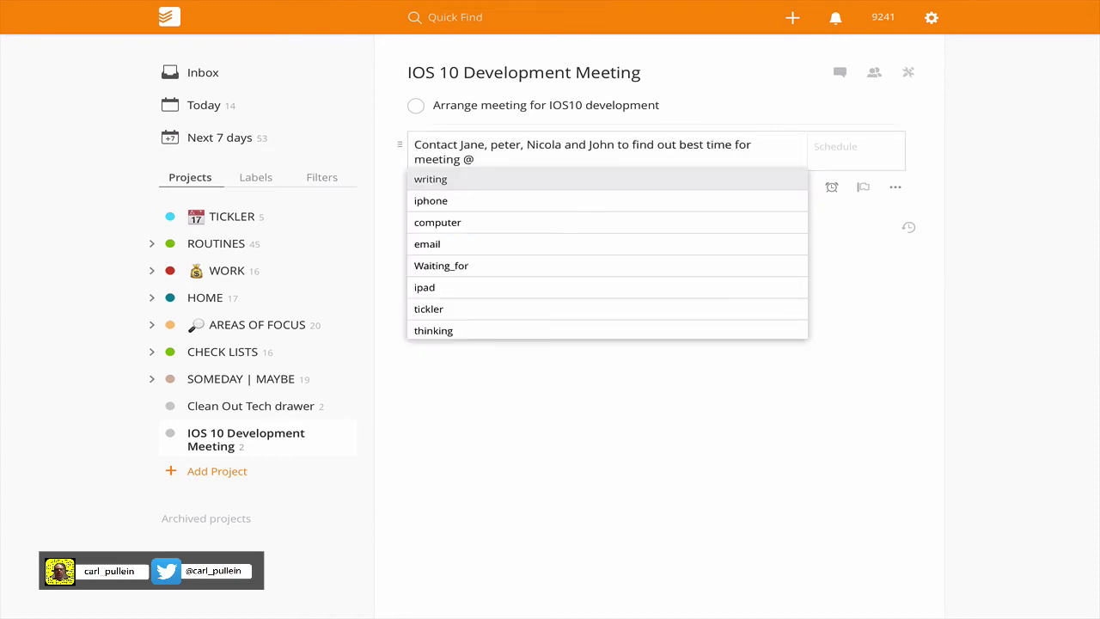
pyautogui.write('ema')
pyautogui.press('Return')
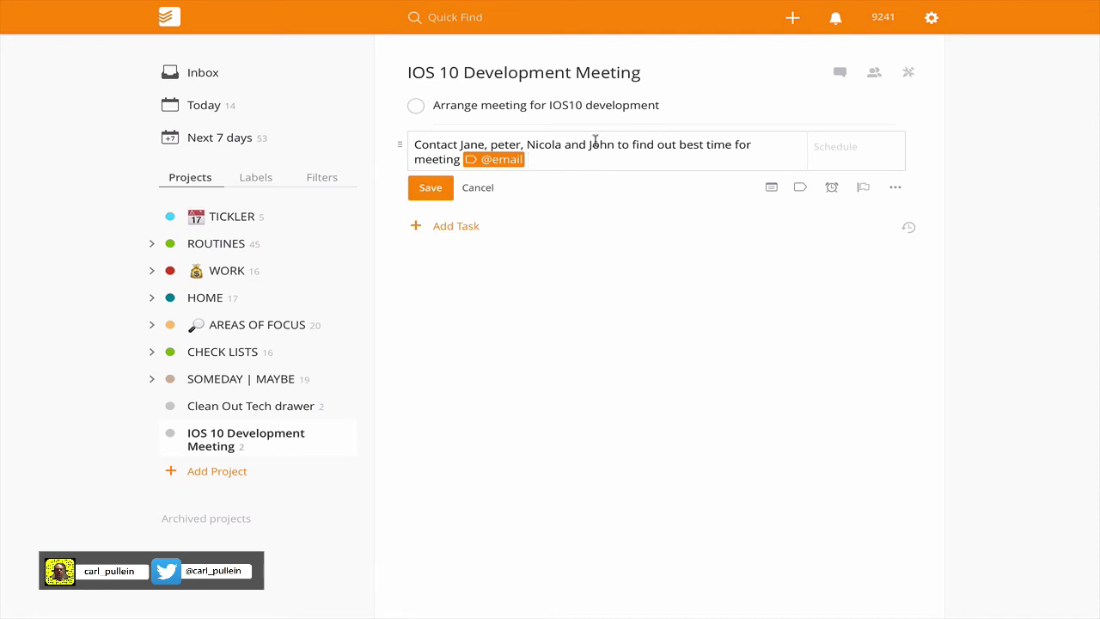
pyautogui.click(430, 185)
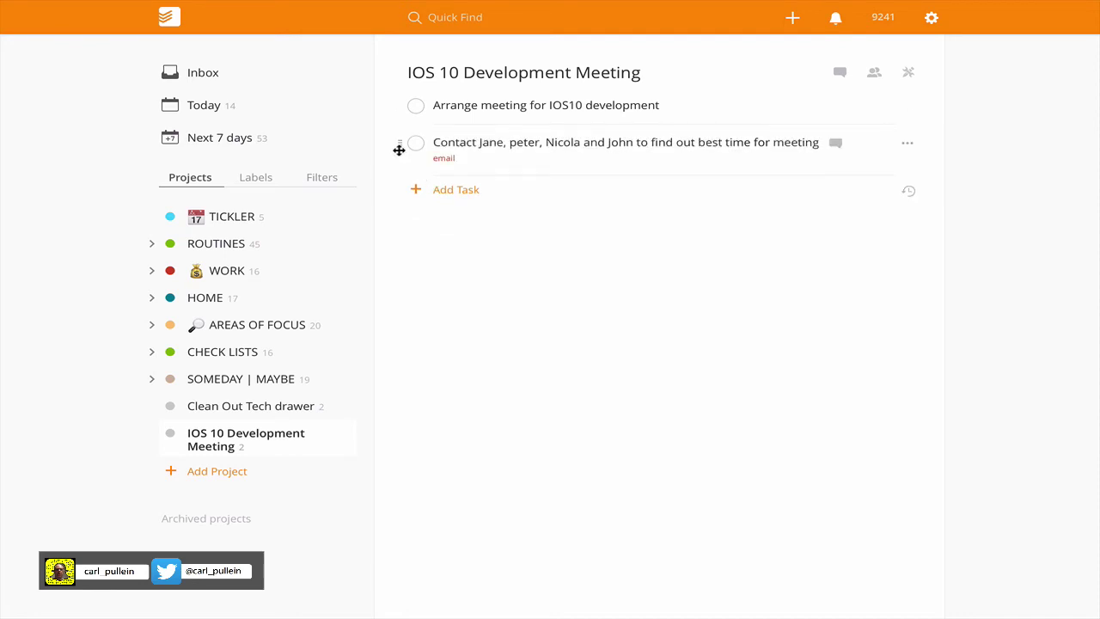
pyautogui.moveTo(398, 147); pyautogui.dragTo(395, 101)
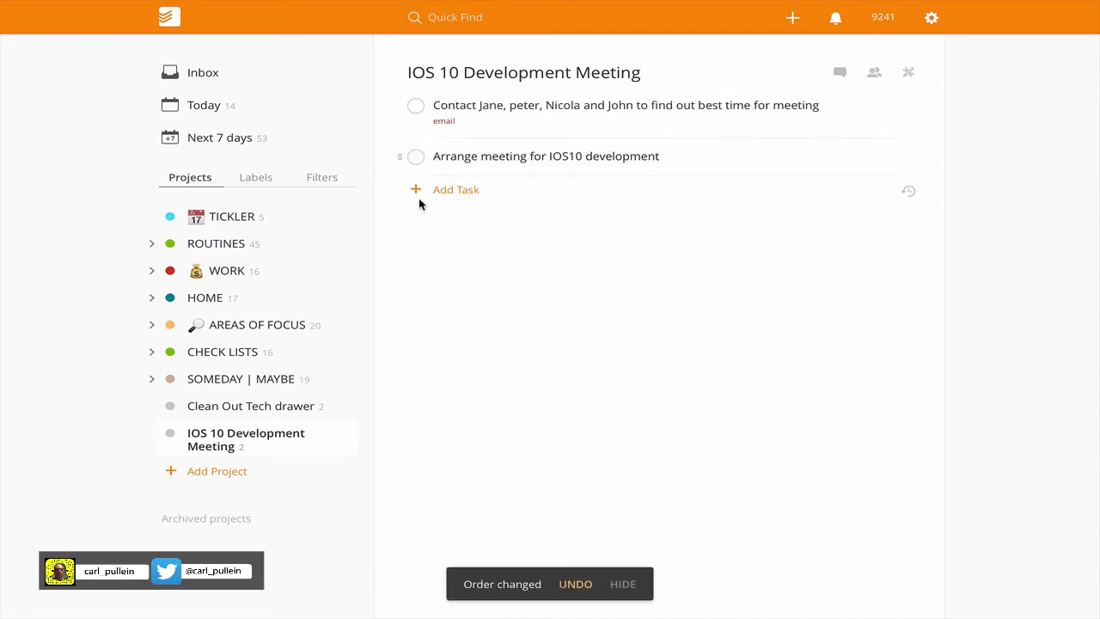
# Add the task "Book meeting room for IOS 10 development meeting" to the project.
pyautogui.click(455, 191)
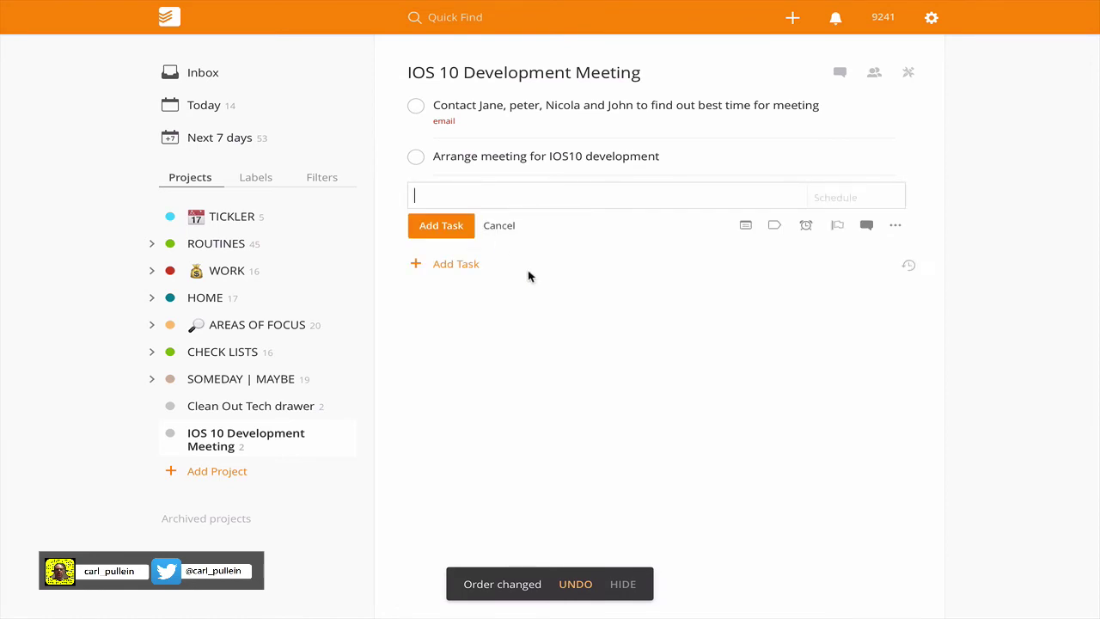
pyautogui.write('Book meeting roo')
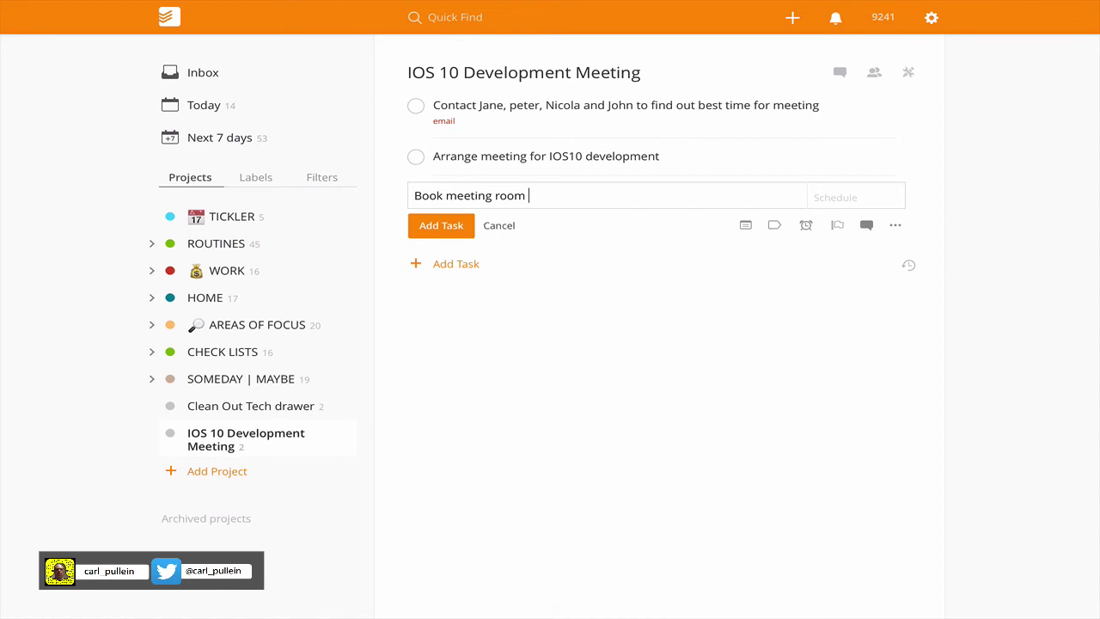
pyautogui.write('m for IOS 10 development meerin')
pyautogui.press('BackSpace')
pyautogui.press('BackSpace')
pyautogui.write('ting')
pyautogui.press('Return')
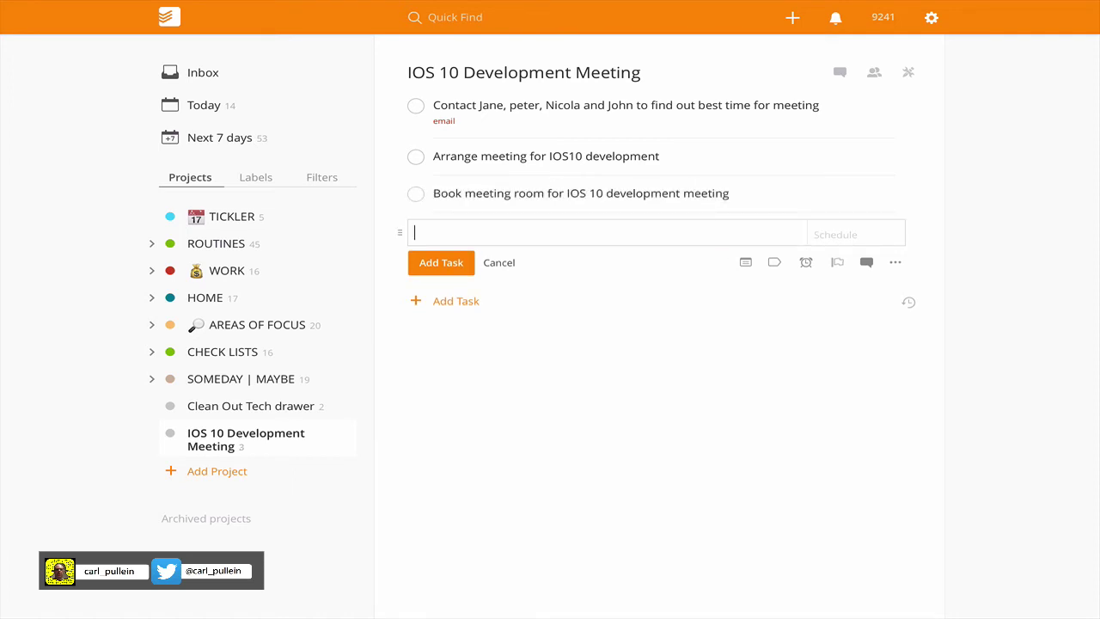
# Add the task "Send out agenda to the guys" and finish adding tasks.
pyautogui.write('Send out agenda to the guys')
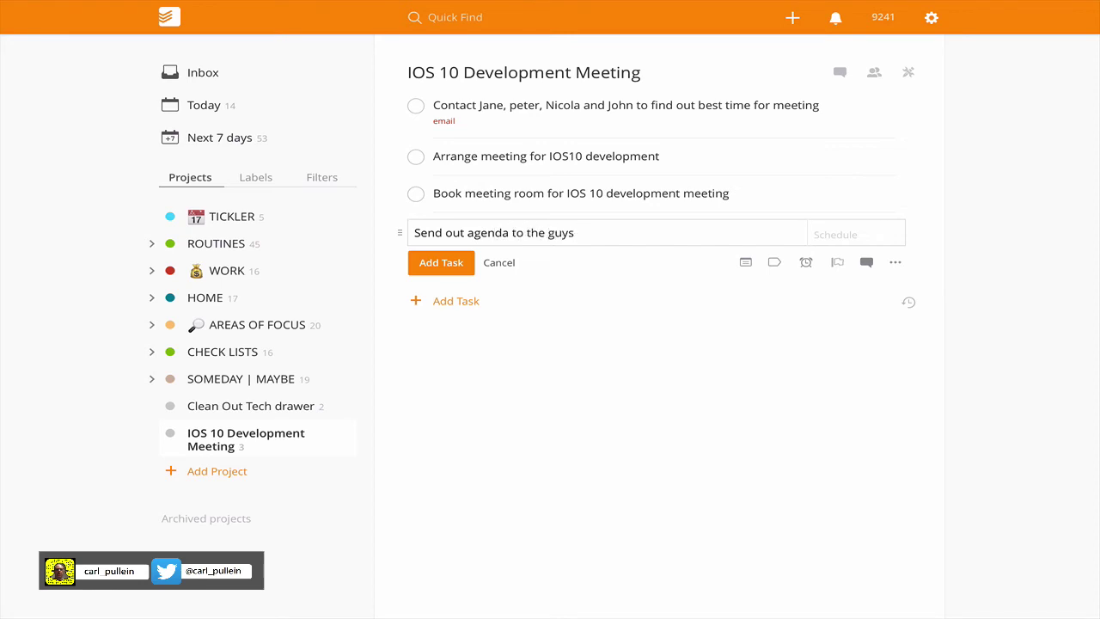
pyautogui.press('Return')
pyautogui.click(498, 302)
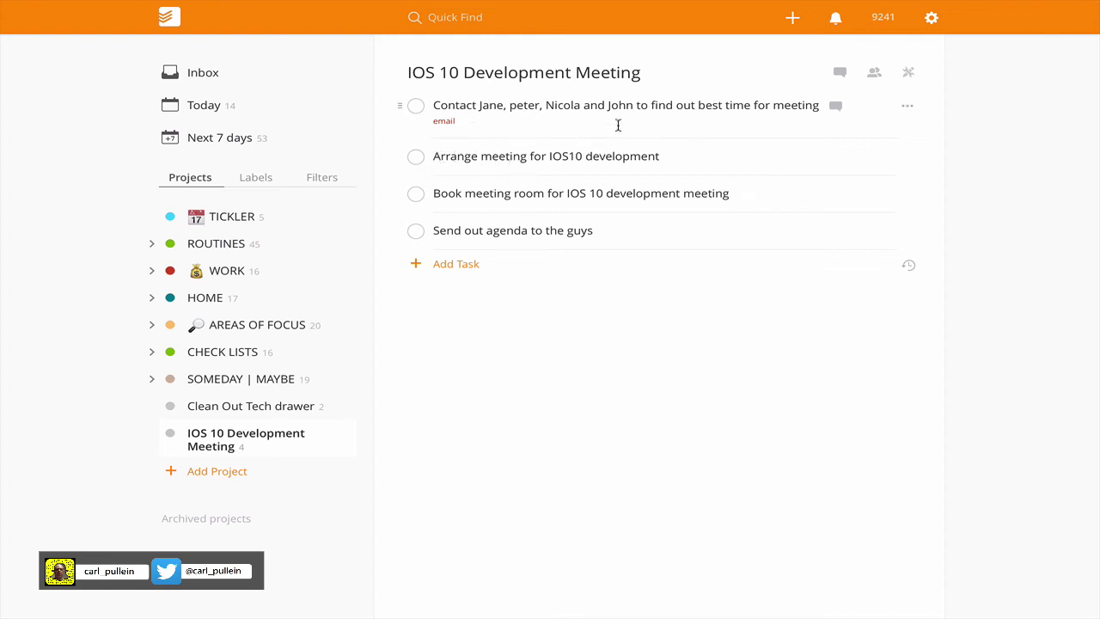
# Delete the "Arrange meeting for IOS10 development" task from the project.
pyautogui.click(908, 159)
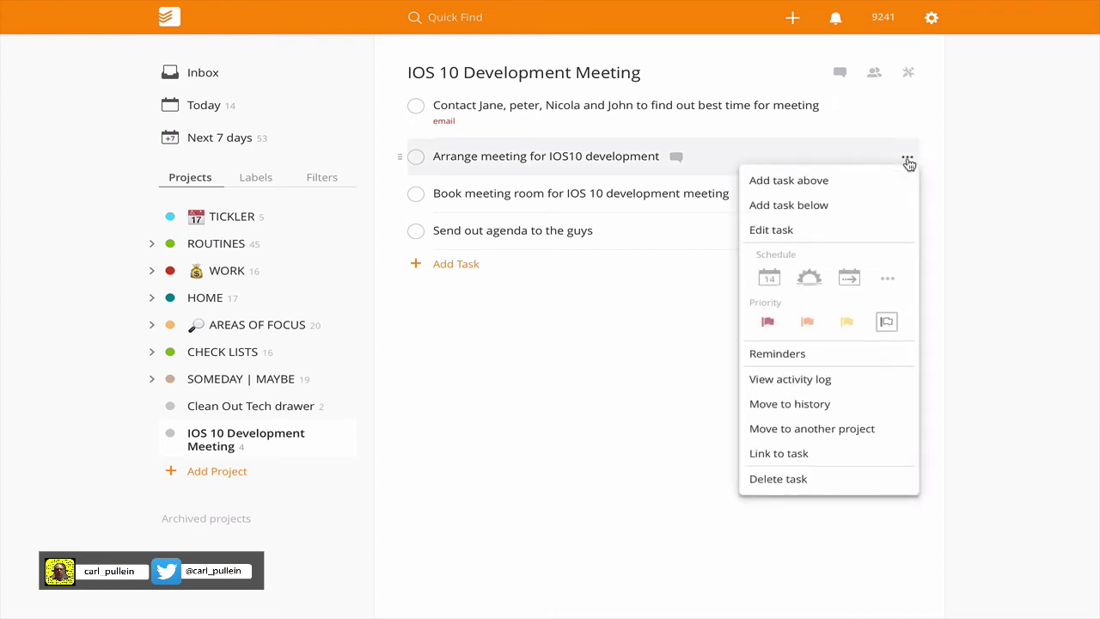
pyautogui.click(852, 545)
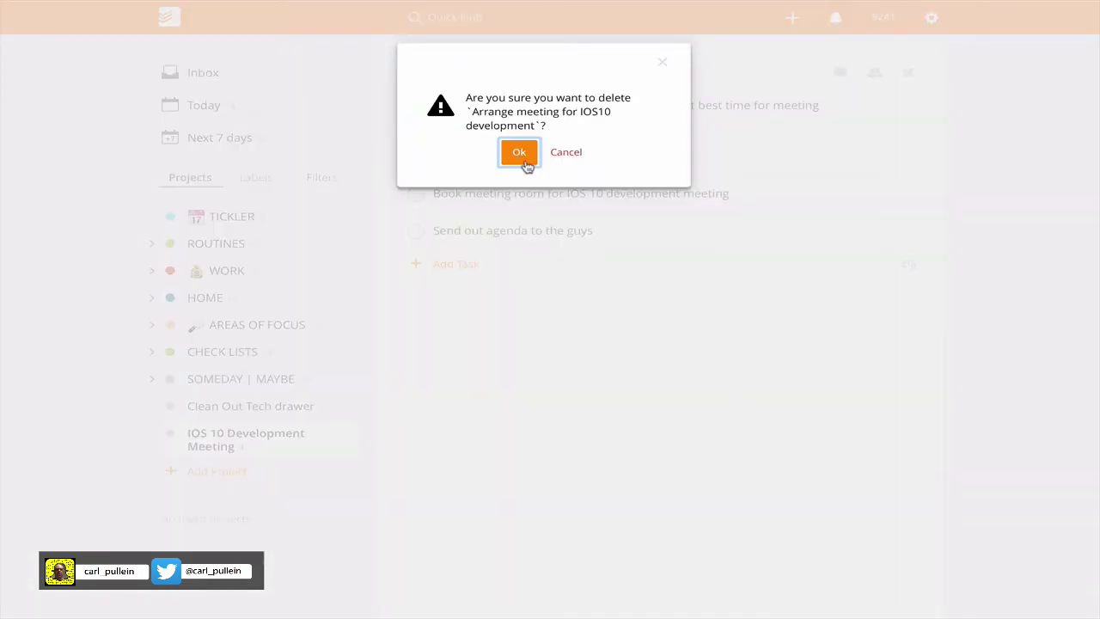
pyautogui.click(522, 161)
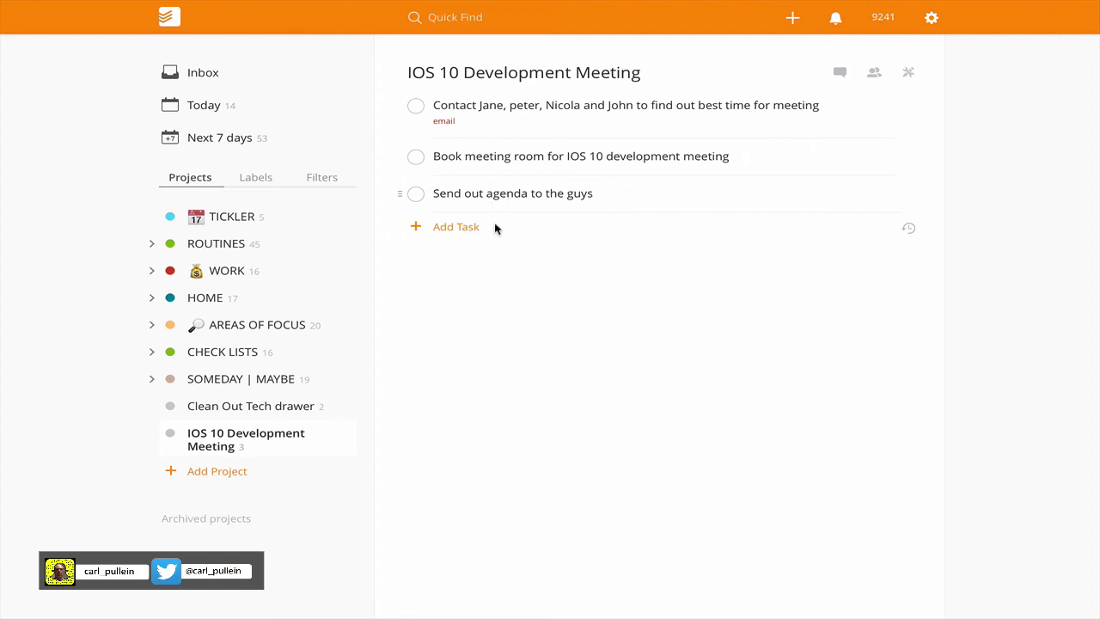
# Add the email label to "Send out agenda to the guys" and move it above the meeting room booking task.
pyautogui.click(592, 195)
pyautogui.write('Eam')
pyautogui.press('BackSpace')
pyautogui.press('BackSpace')
pyautogui.press('BackSpace')
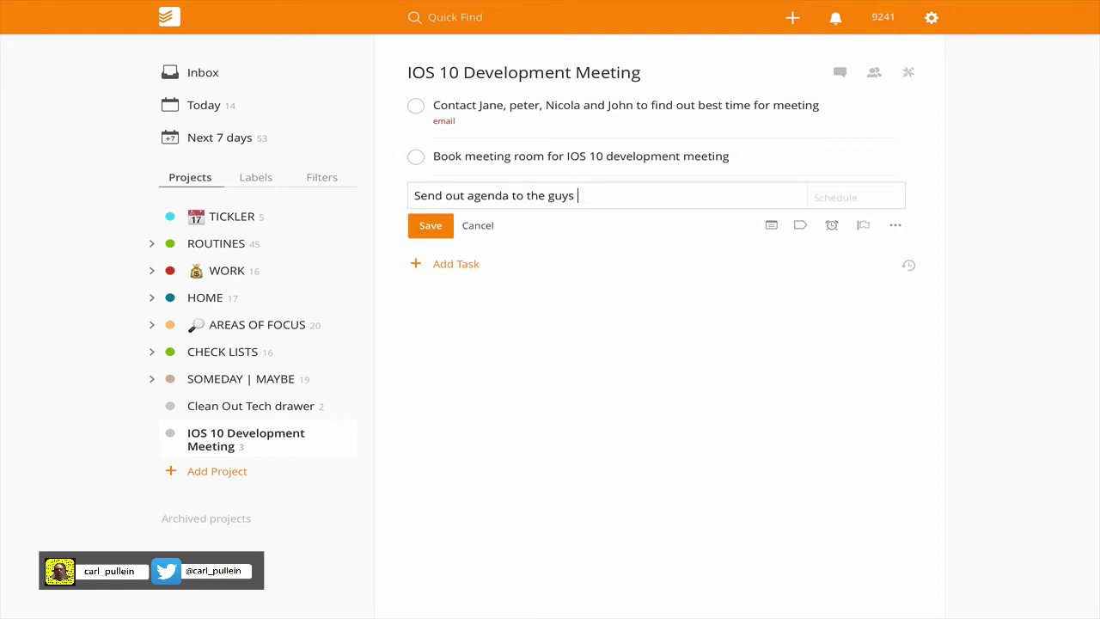
pyautogui.write('@em')
pyautogui.press('Return')
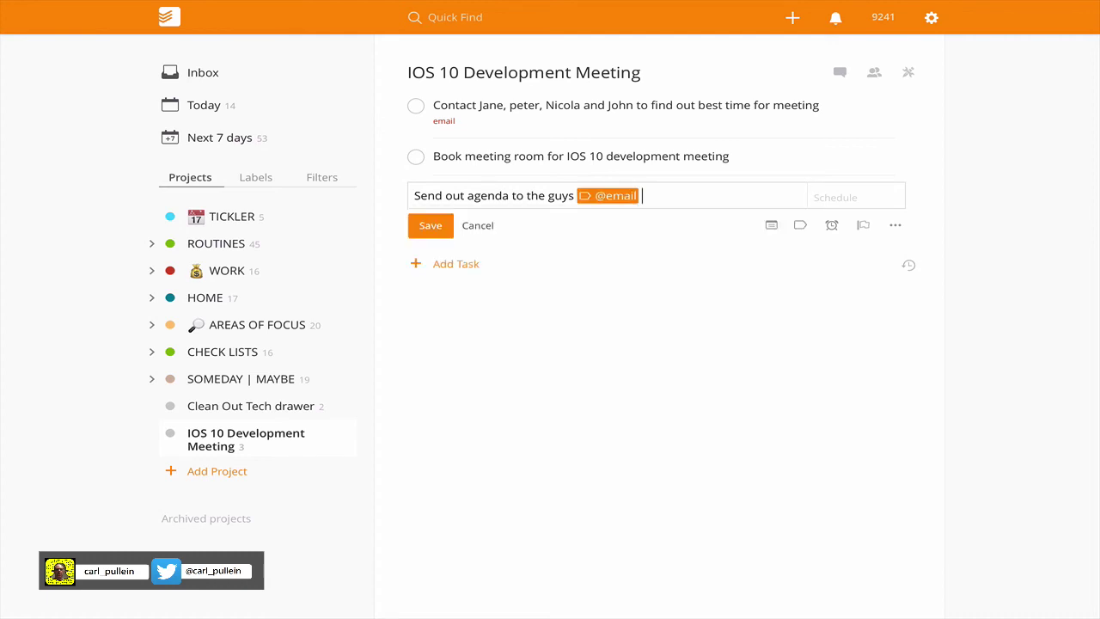
pyautogui.click(437, 229)
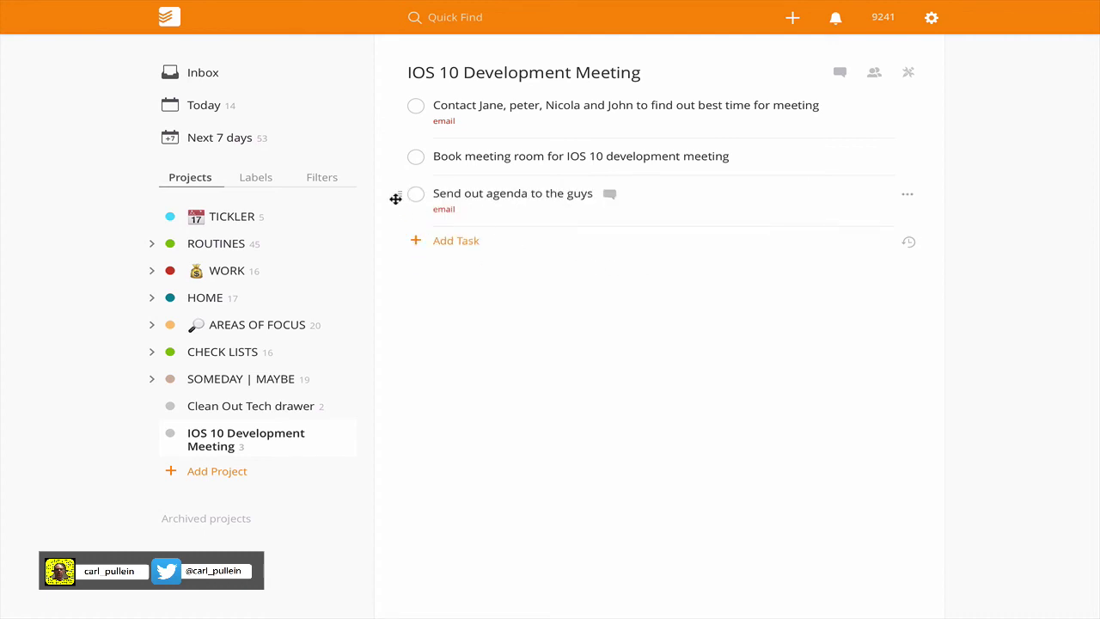
pyautogui.moveTo(395, 199); pyautogui.dragTo(398, 155)
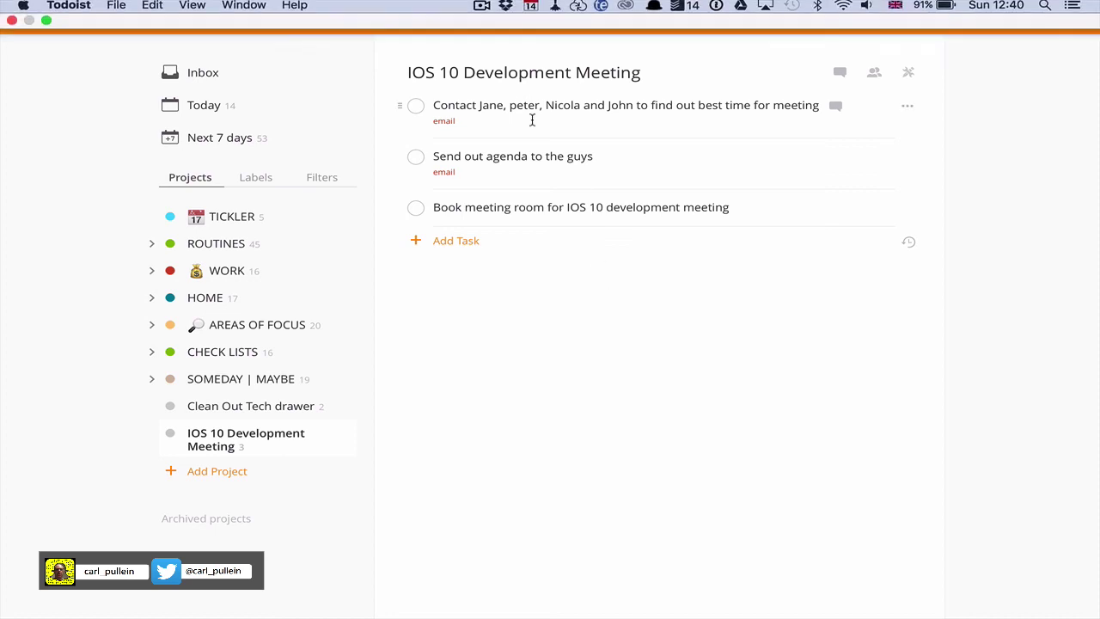
# Search for "no label", open the No Label filter and look through the unlabelled tasks.
pyautogui.click(493, 17)
pyautogui.write('no label')
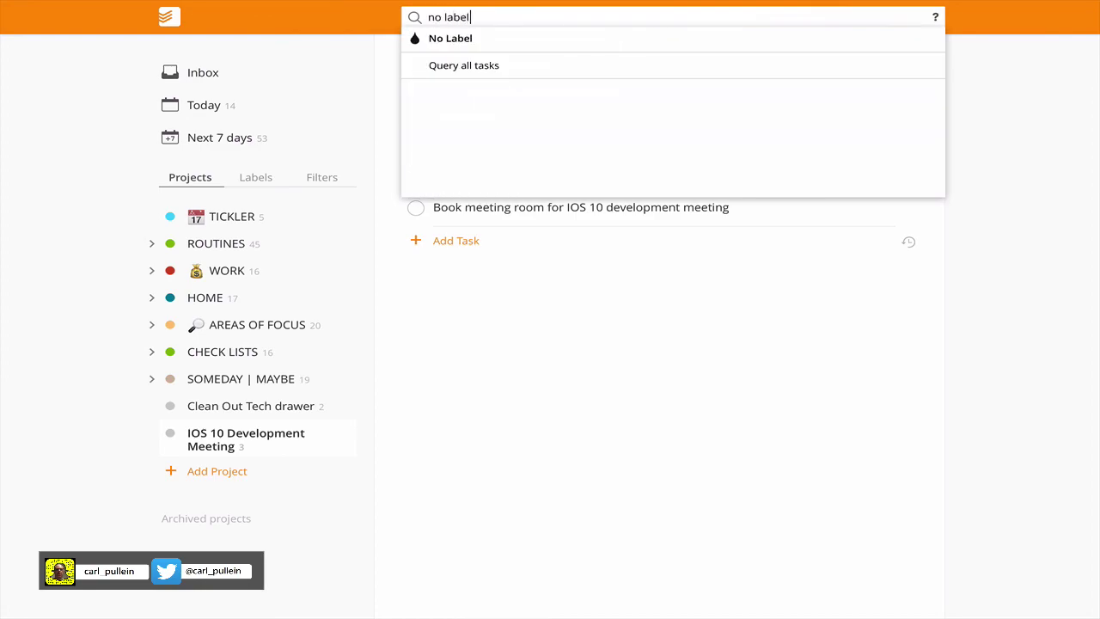
pyautogui.click(483, 38)
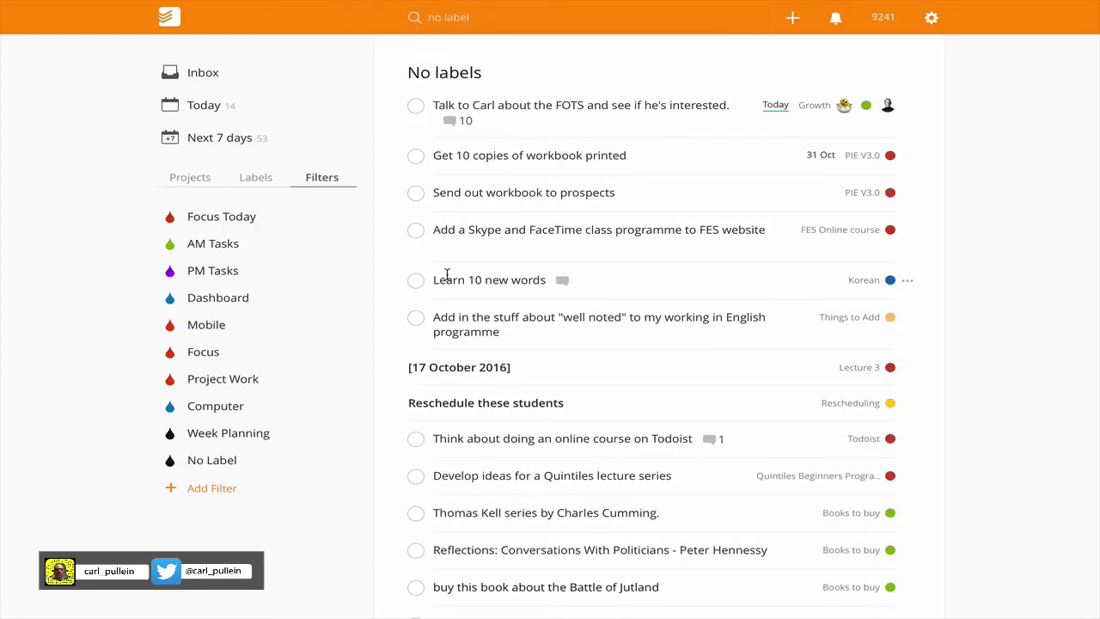
pyautogui.scroll(-10, 447, 274)
pyautogui.scroll(10, 447, 273)
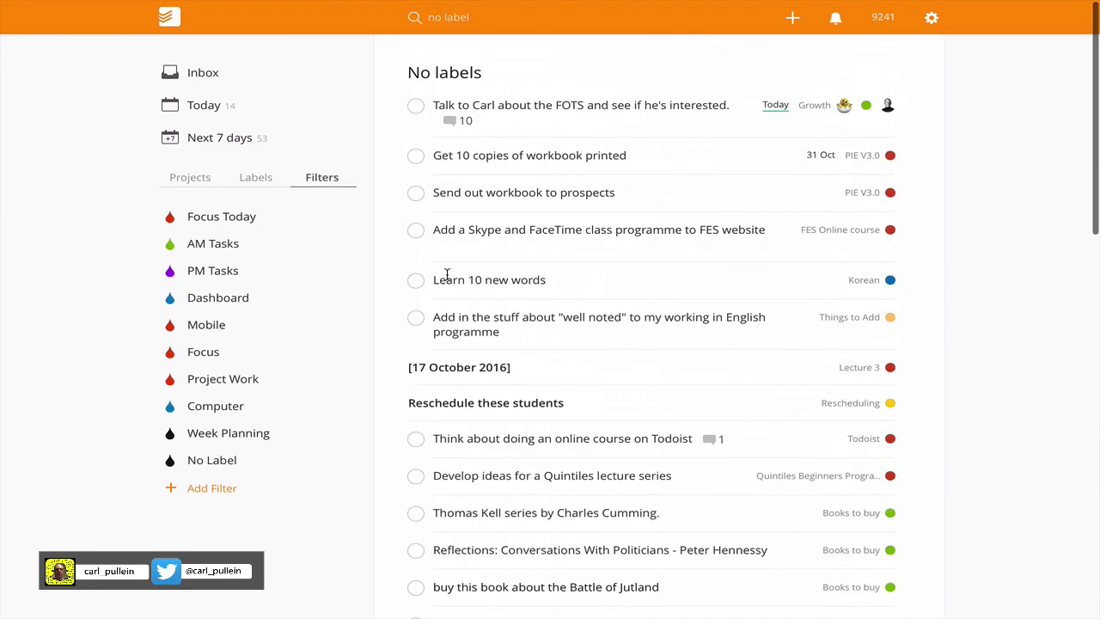
pyautogui.click(478, 17)
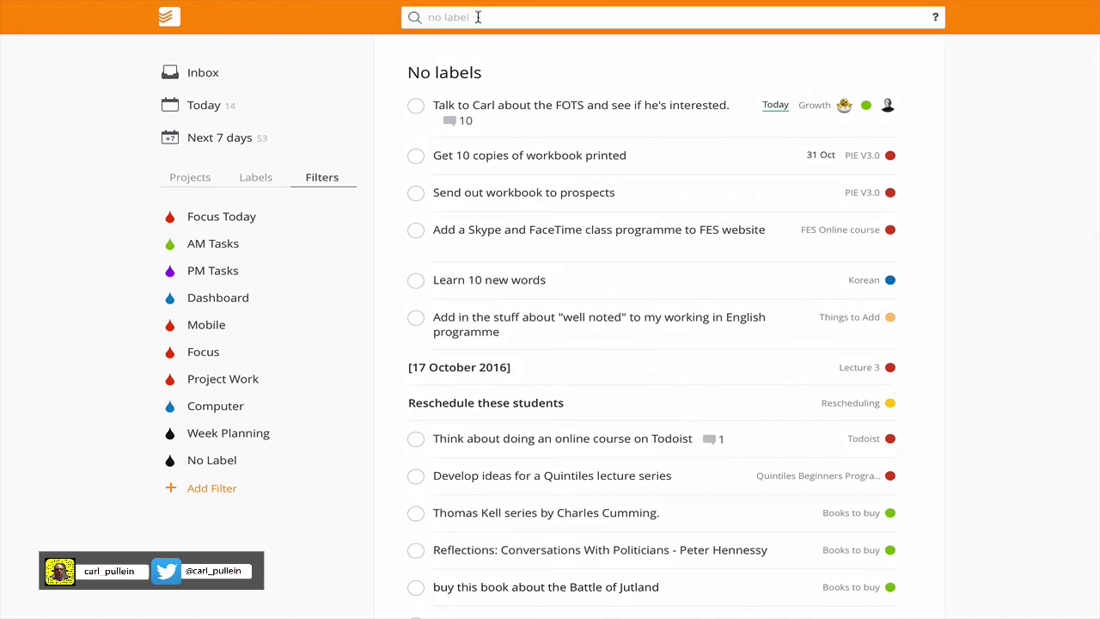
# Open the Inbox, then use the quick search to list all tasks with "no label".
pyautogui.click(196, 72)
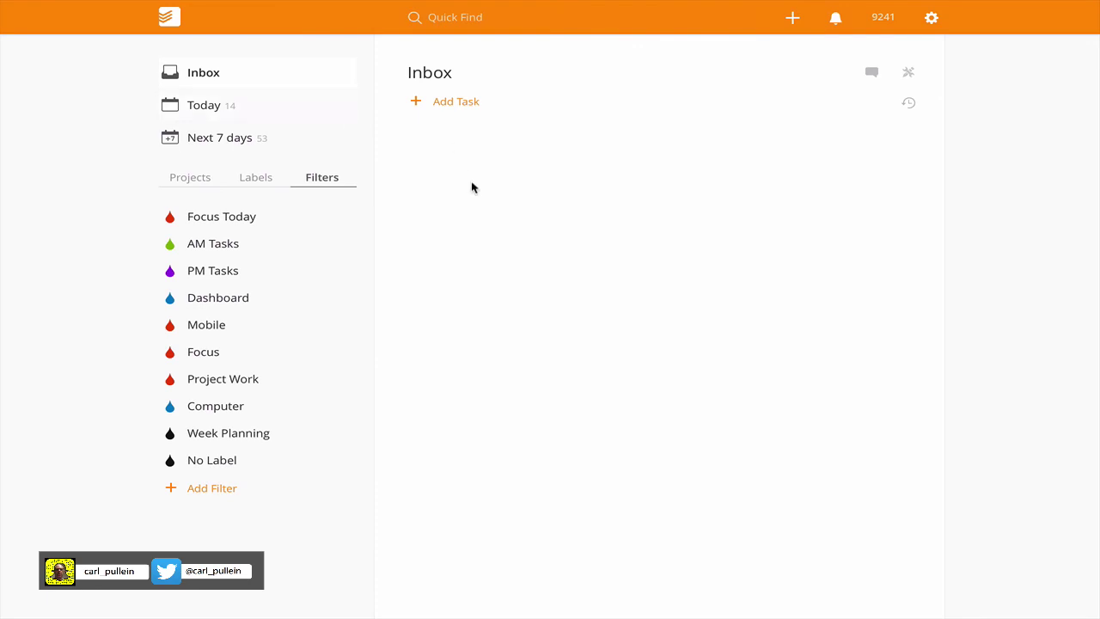
pyautogui.click(462, 24)
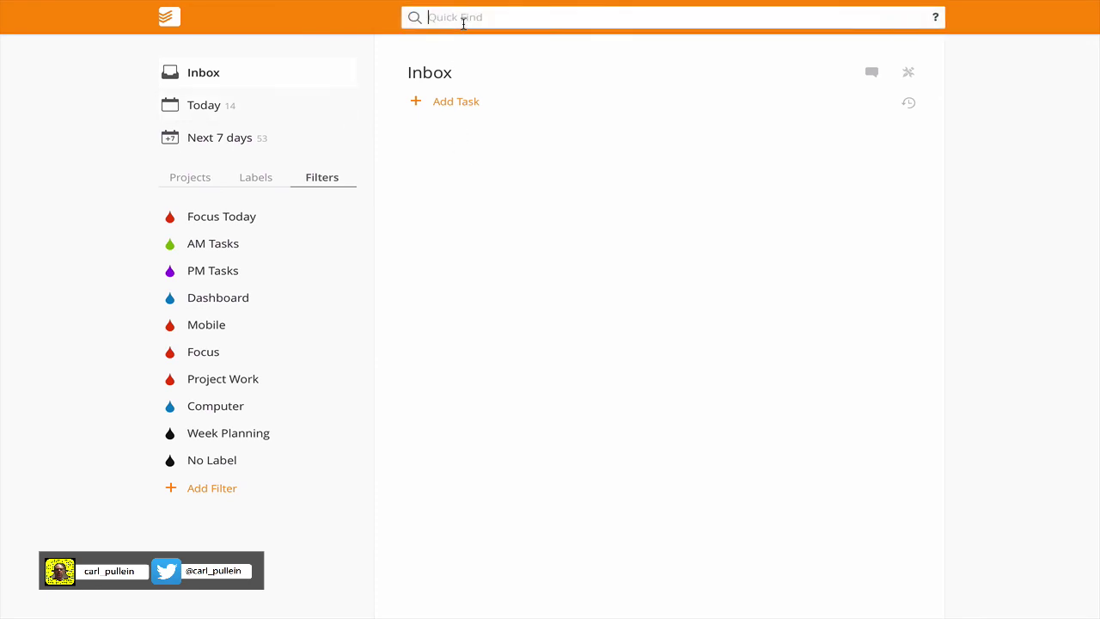
pyautogui.write('np')
pyautogui.press('BackSpace')
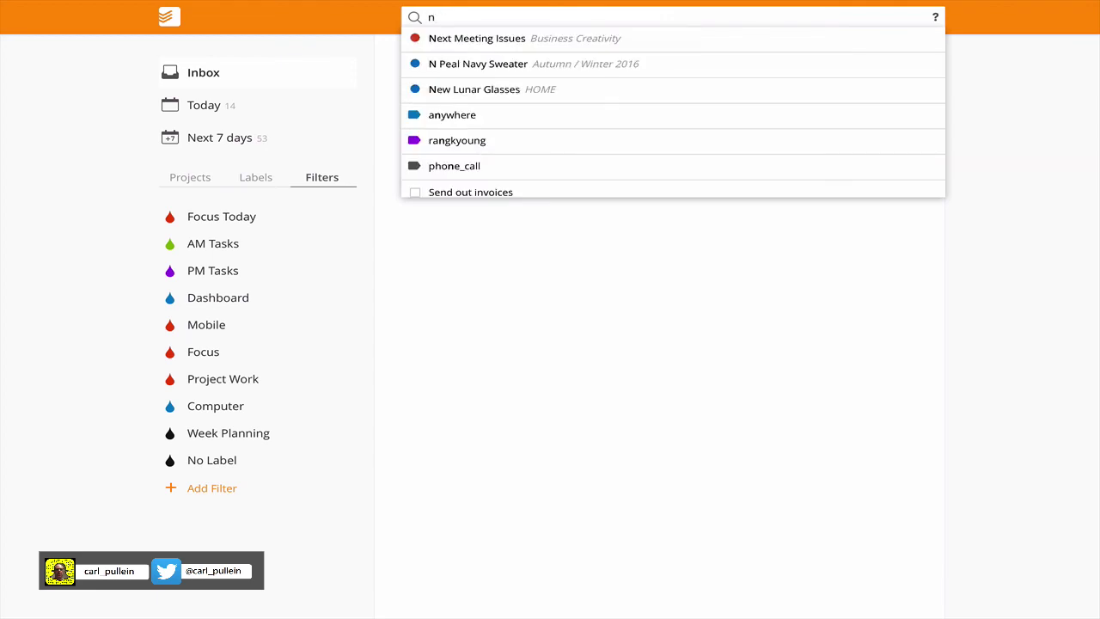
pyautogui.write('o')
pyautogui.click(452, 166)
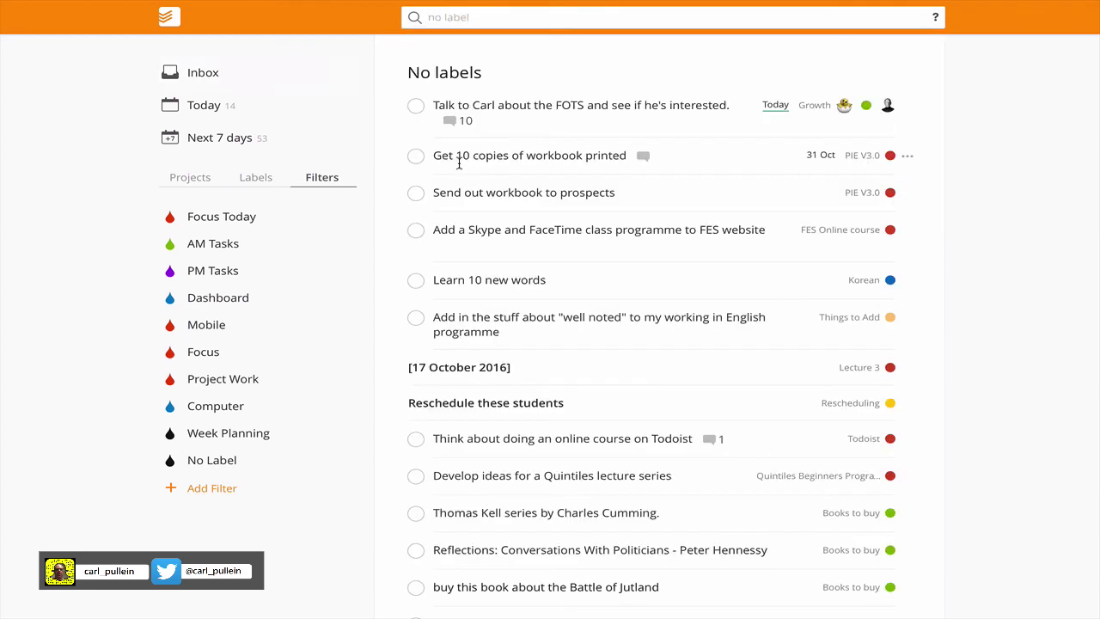
# Look through the whole list of unlabelled tasks and return to the Inbox.
pyautogui.scroll(-15, 481, 343)
pyautogui.scroll(15, 452, 346)
pyautogui.click(427, 17)
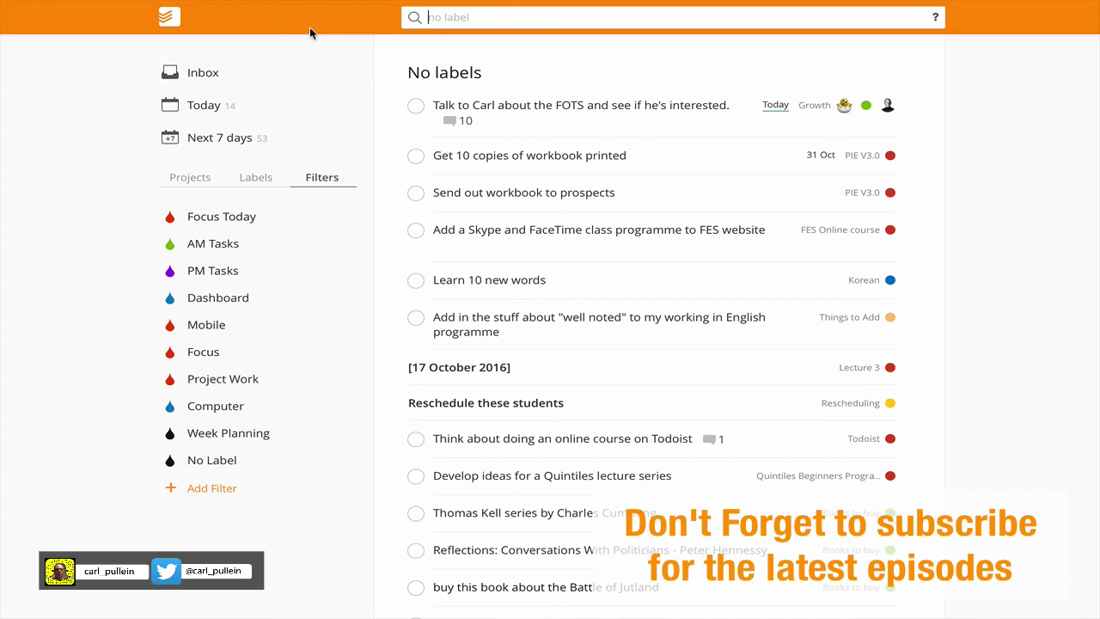
pyautogui.click(205, 82)
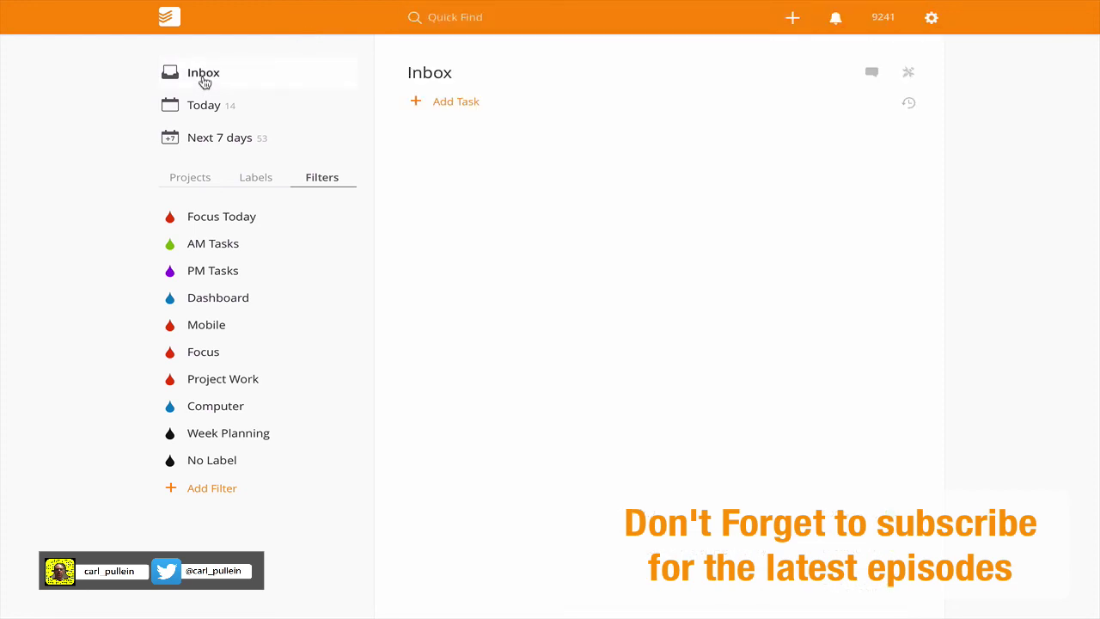